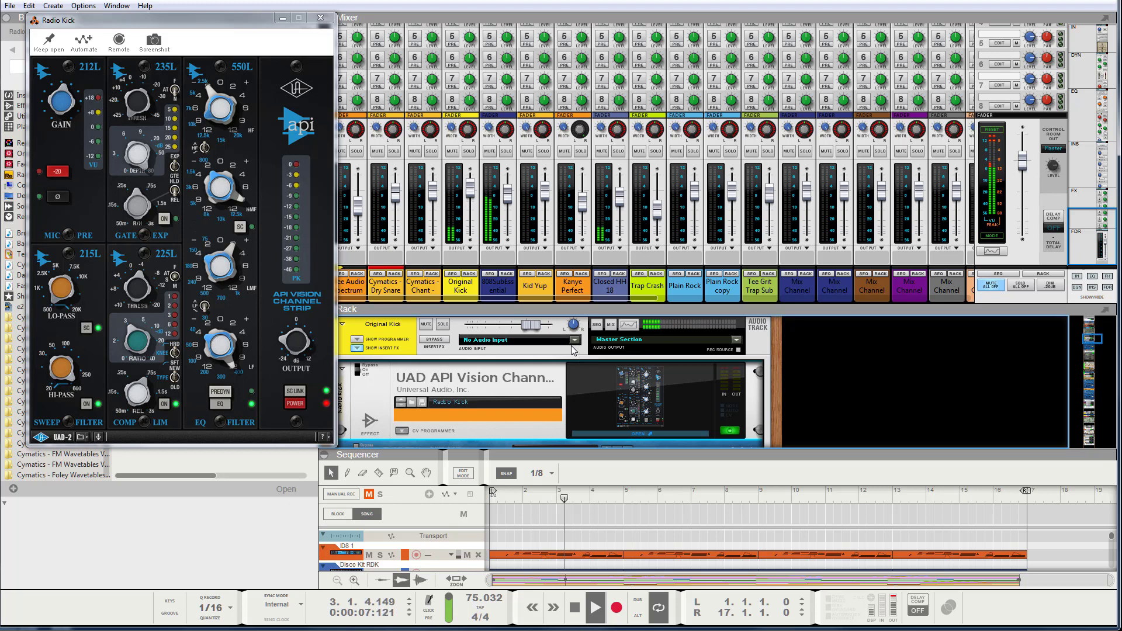
Step: Enlarge the rack and the sequencer areas and look over the arrangement tracks down to the Serum tracks
left_click_drag(611, 309, 621, 174)
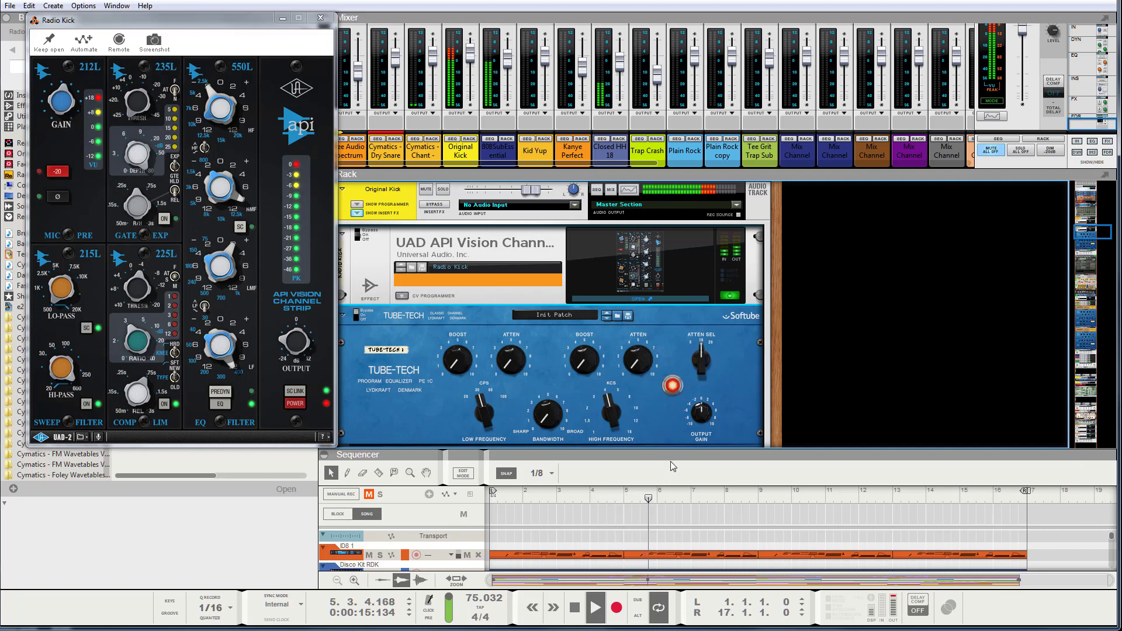
left_click_drag(666, 461, 696, 244)
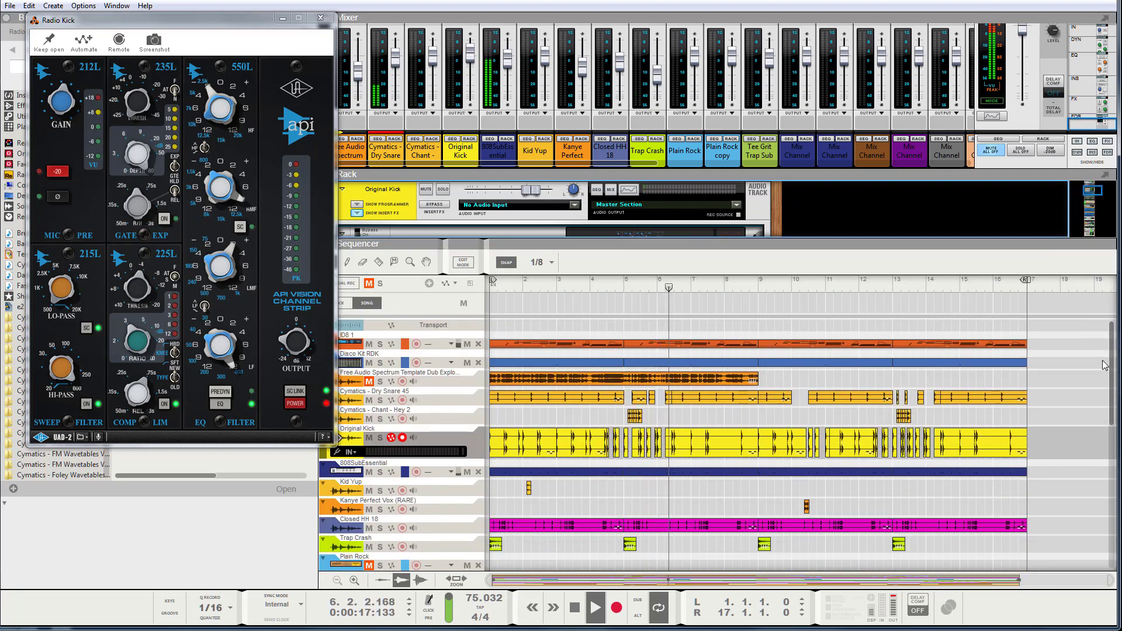
scroll(1112, 384, "down", 2)
left_click_drag(1112, 384, 1086, 538)
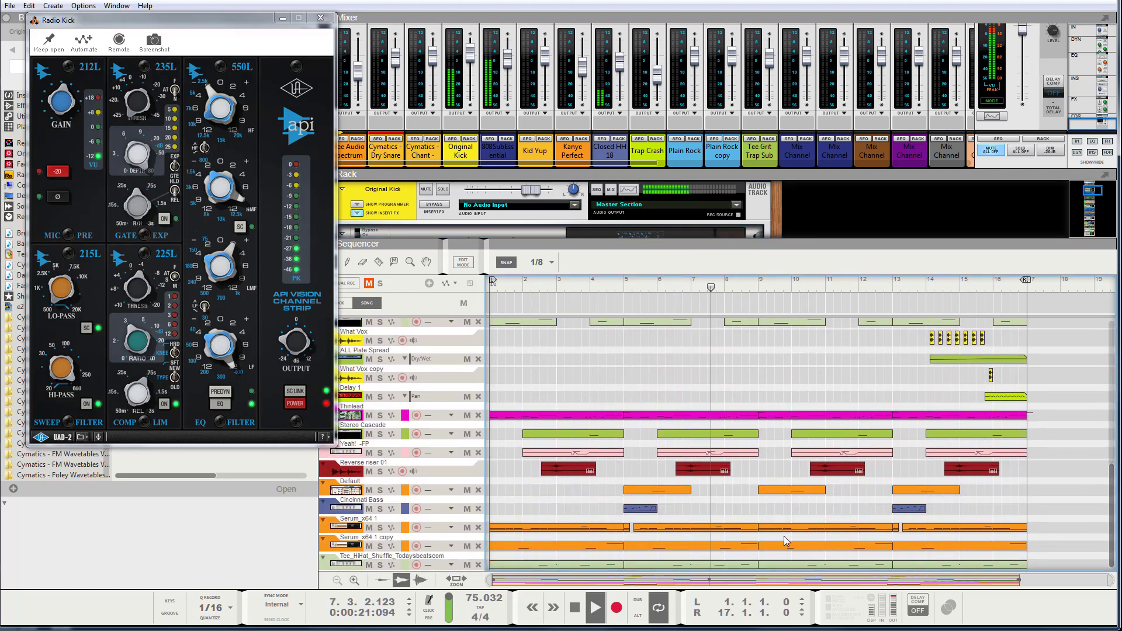
Step: Open the Serum_x64 1 instrument to inspect its BASS - Barker 3 patch, and close its window
left_click(359, 528)
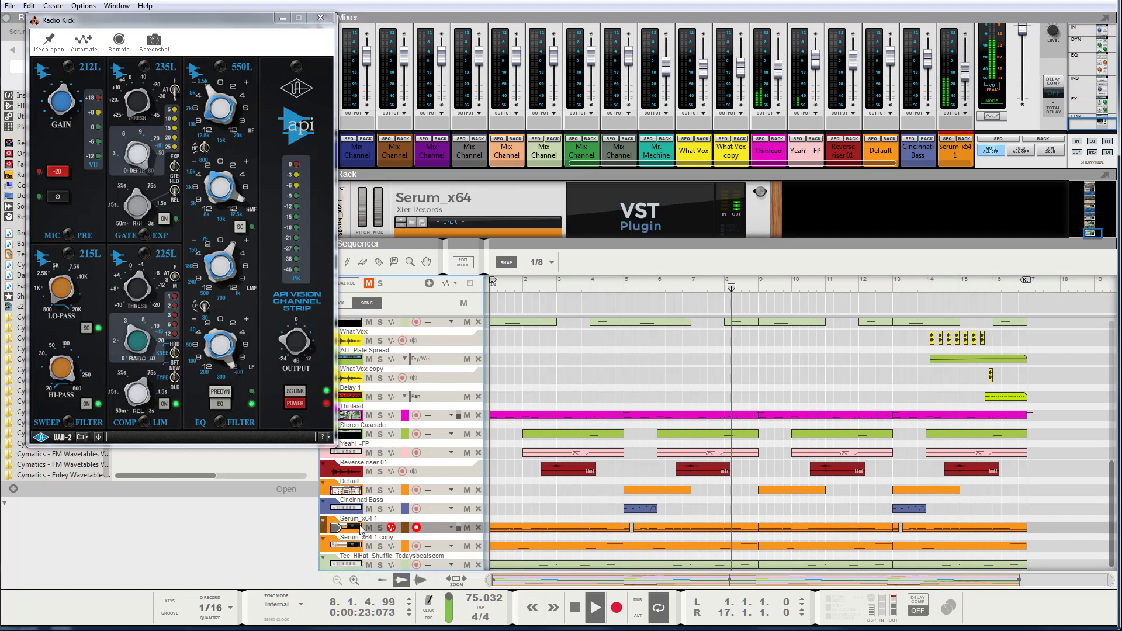
left_click(653, 216)
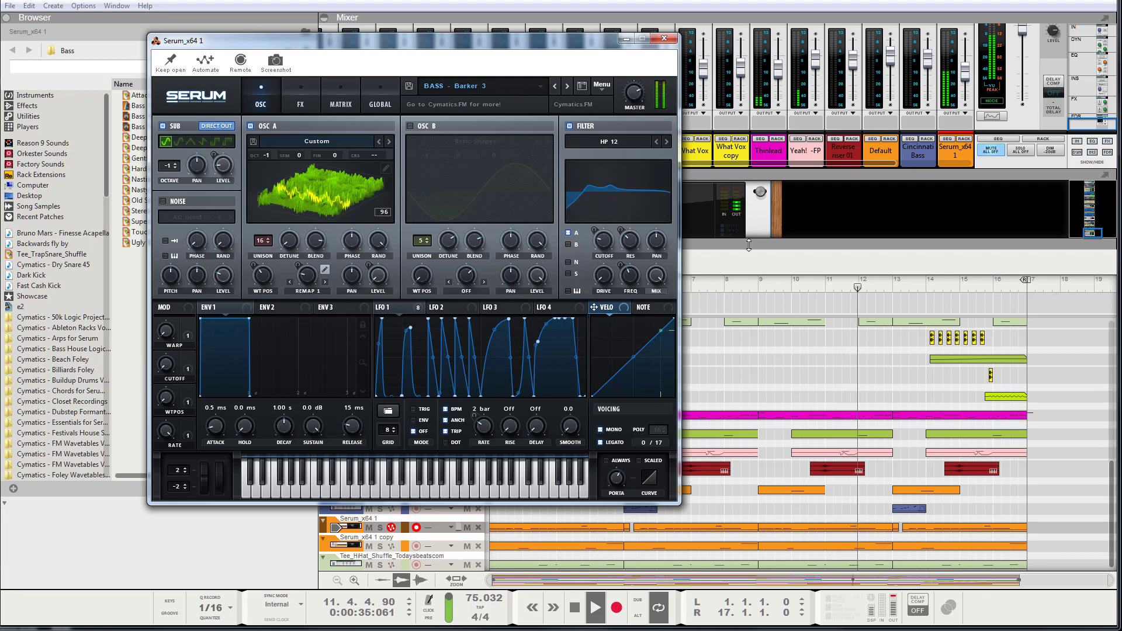
left_click(757, 212)
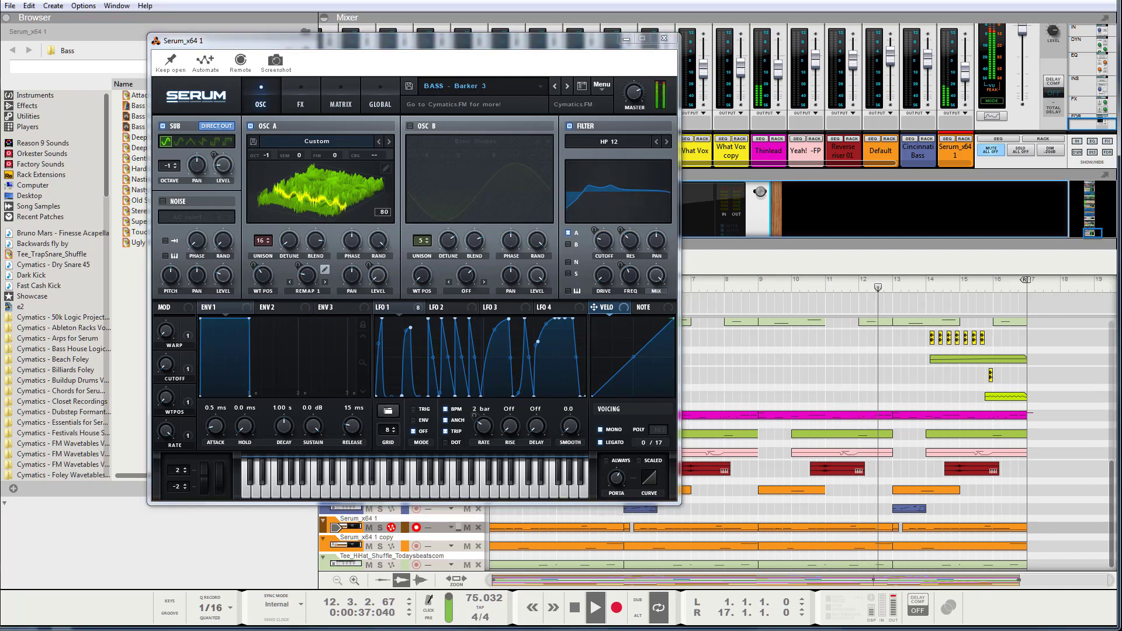
left_click(664, 38)
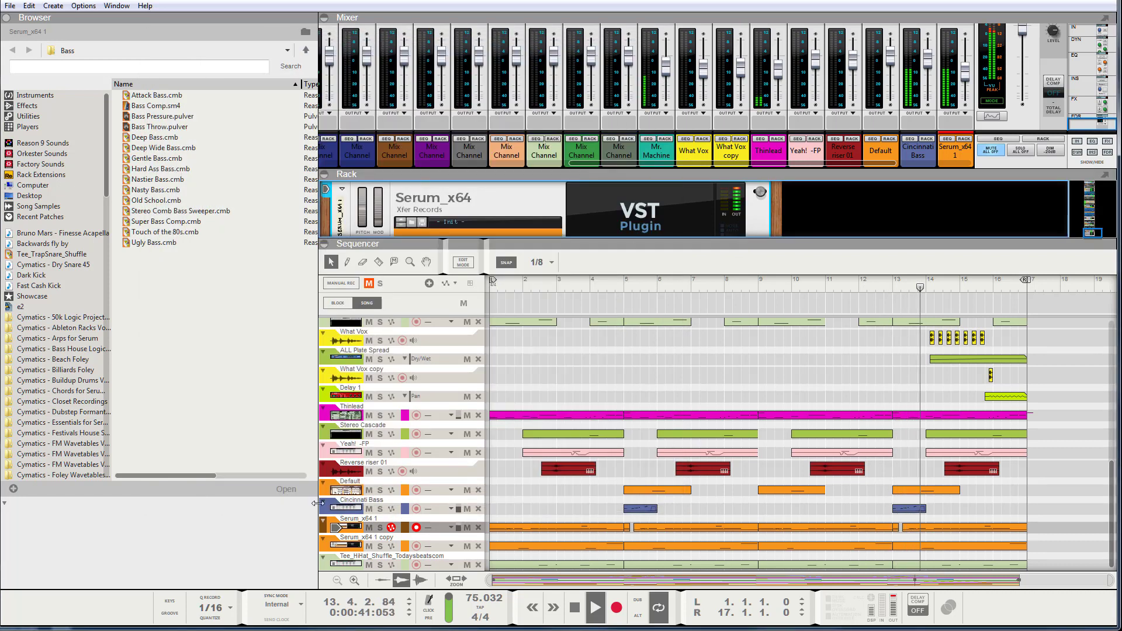
Step: Inspect the Radio Bass channel strip in an enlarged rack, starting from the Serum_x64 1 copy track, and close it
left_click(353, 547)
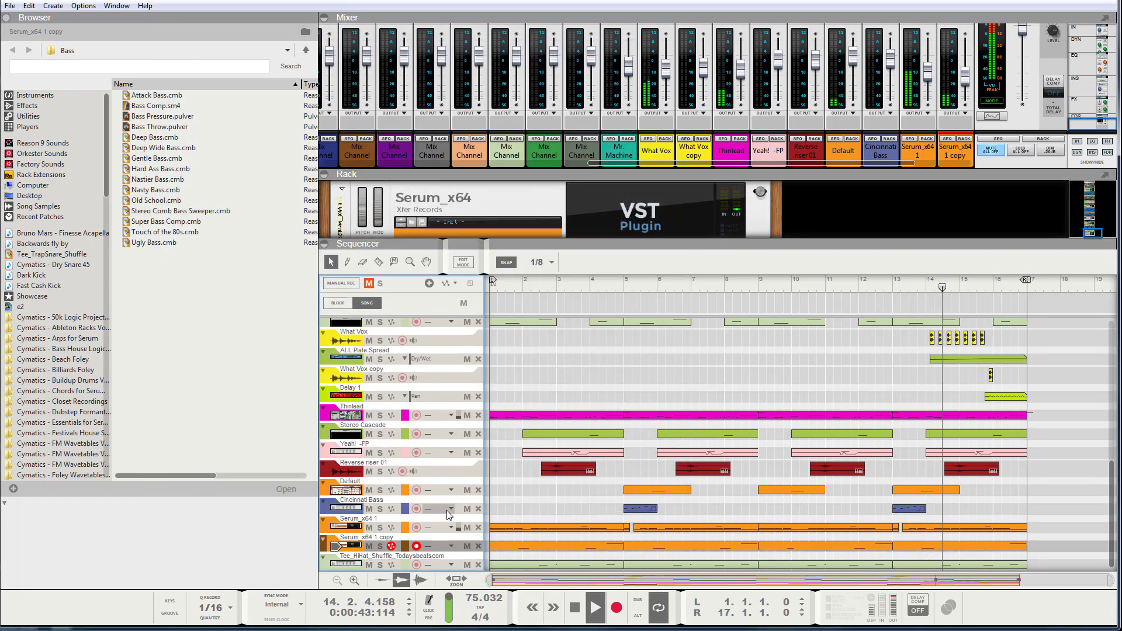
left_click_drag(673, 240, 657, 467)
scroll(686, 257, "up", 2)
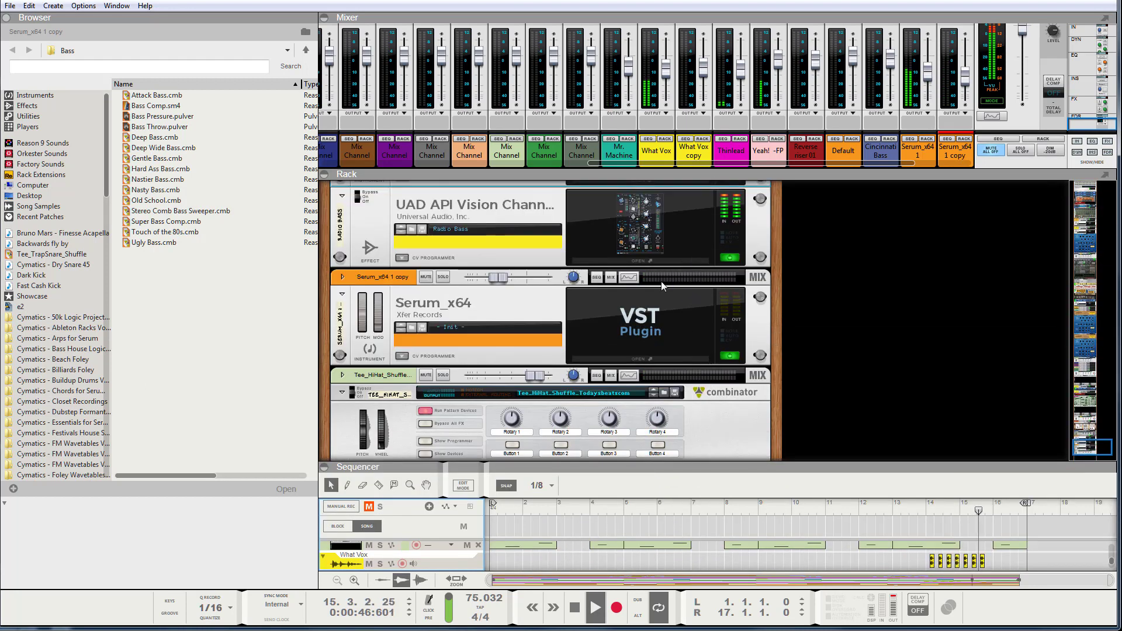
left_click(643, 232)
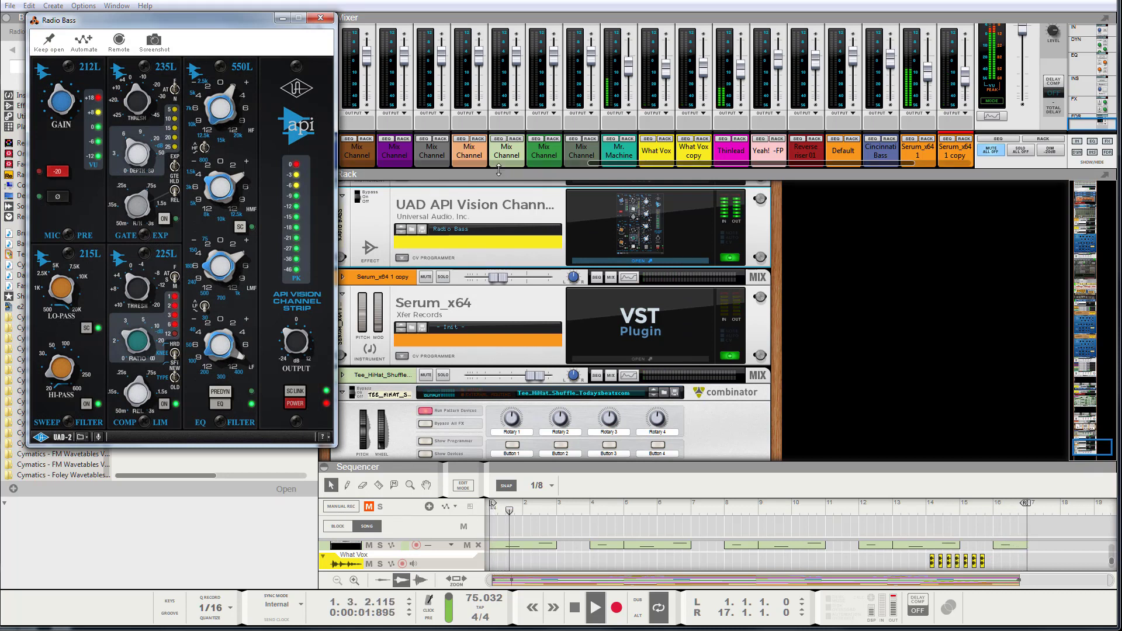
left_click(320, 18)
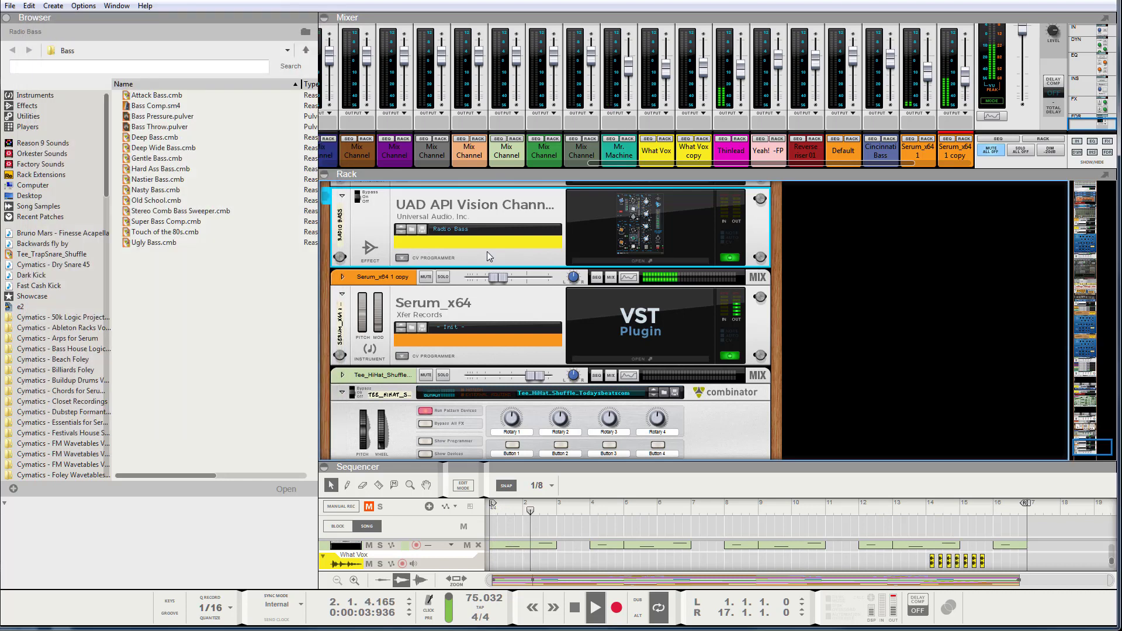
Step: Examine the rack devices from the Serum bass tracks up to the 808SubEssential combinator
scroll(558, 246, "up", 3)
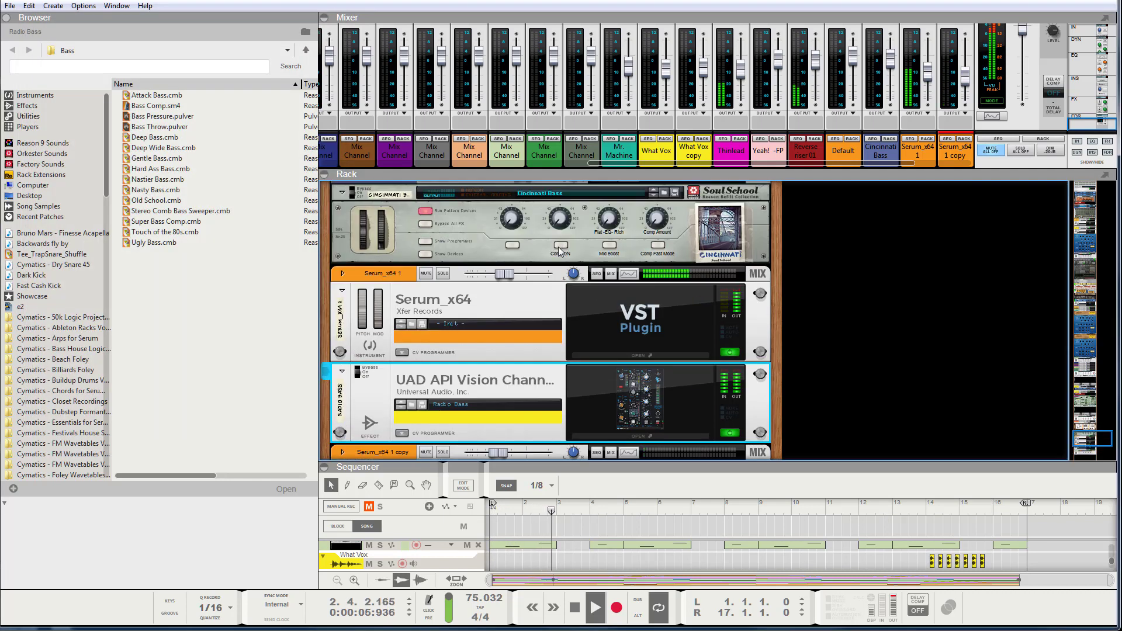
scroll(672, 325, "up", 3)
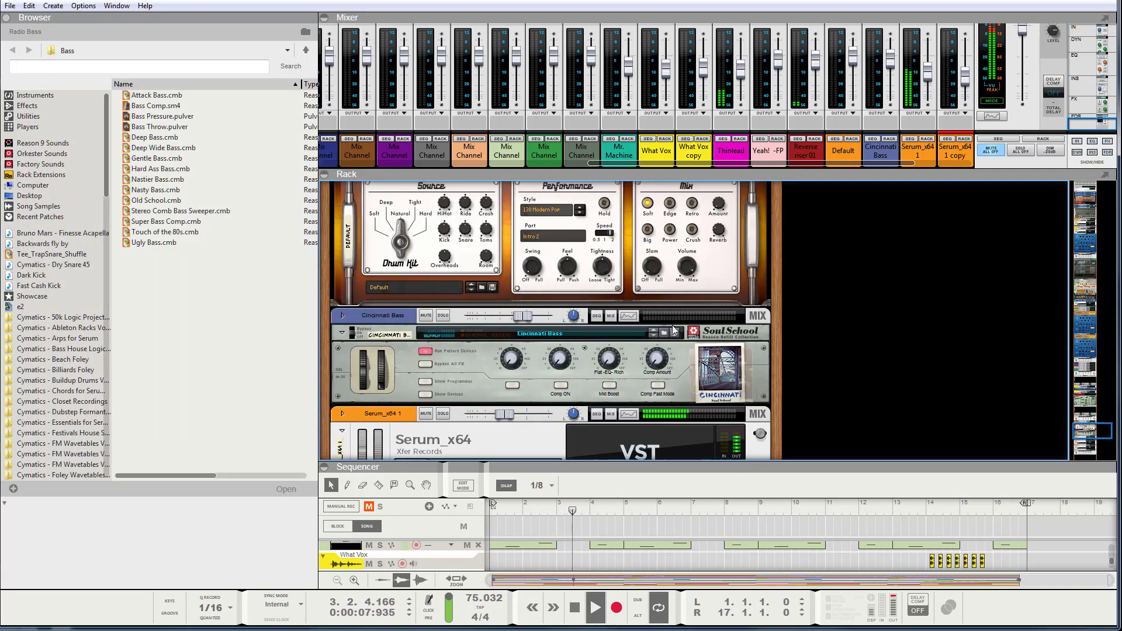
scroll(672, 325, "up", 4)
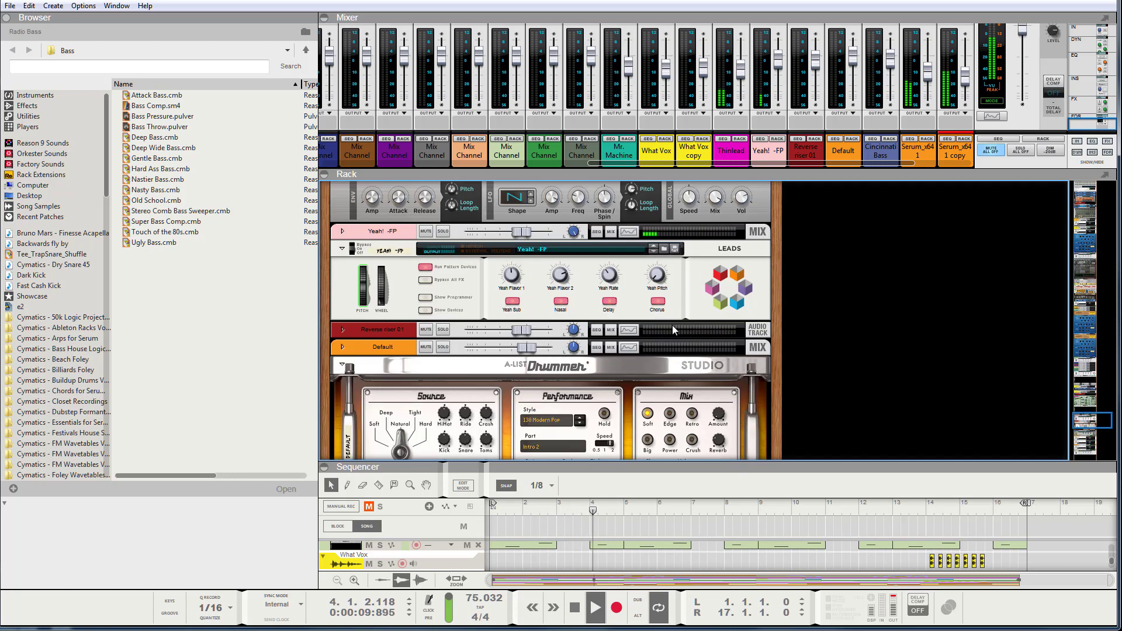
scroll(672, 330, "up", 3)
scroll(672, 330, "up", 1)
scroll(673, 329, "up", 10)
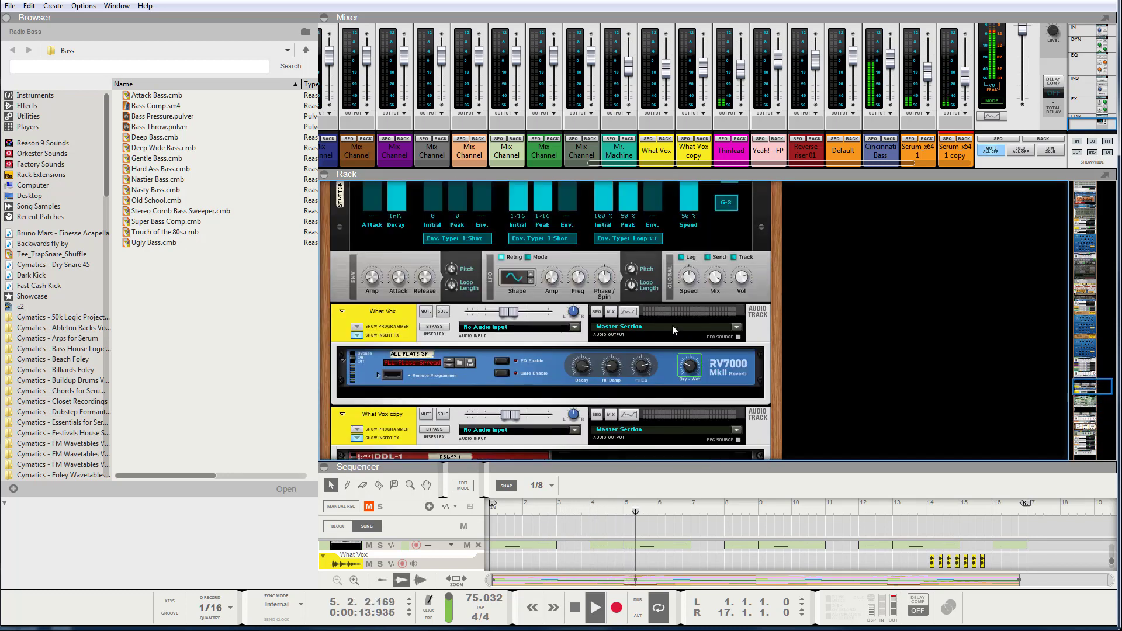
scroll(673, 326, "up", 12)
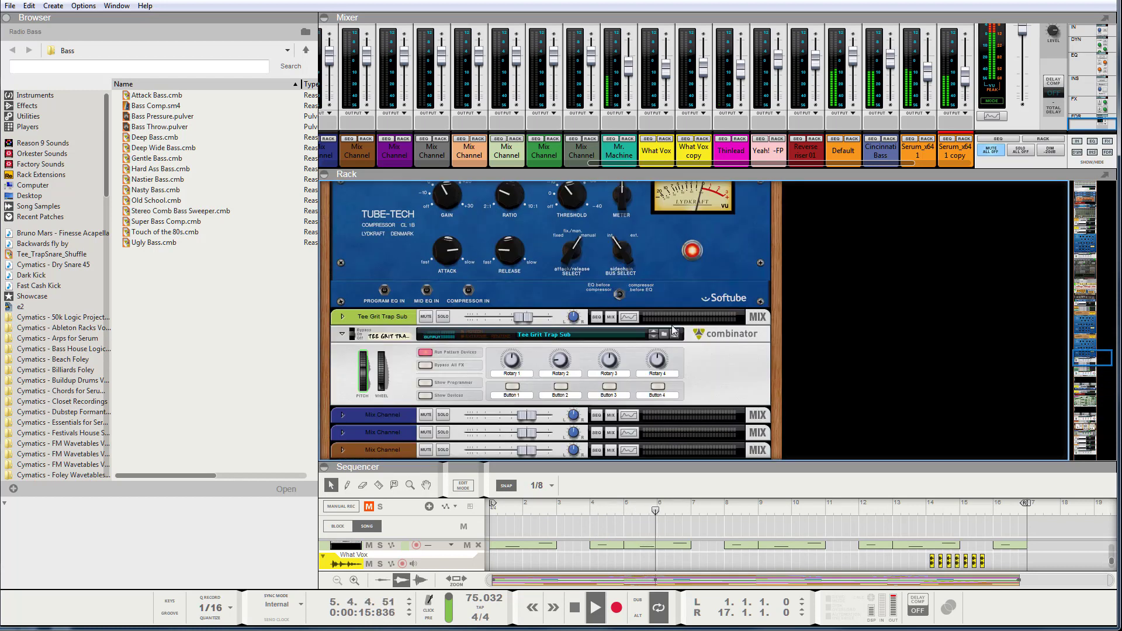
scroll(672, 328, "up", 2)
scroll(673, 326, "down", 4)
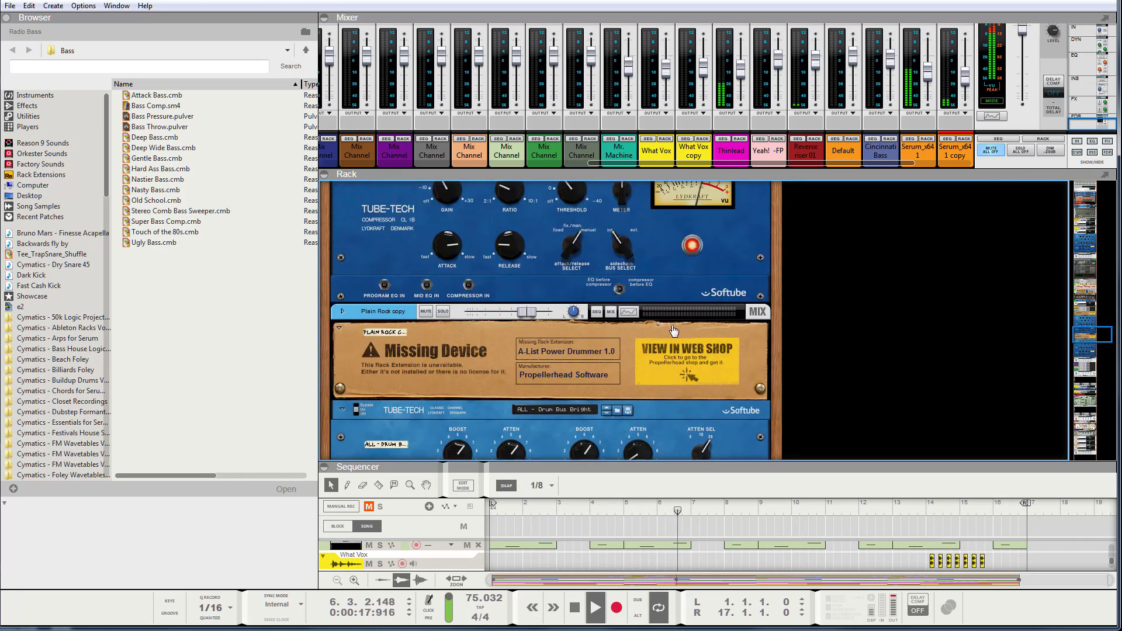
scroll(672, 325, "up", 3)
scroll(672, 326, "down", 5)
scroll(672, 325, "up", 4)
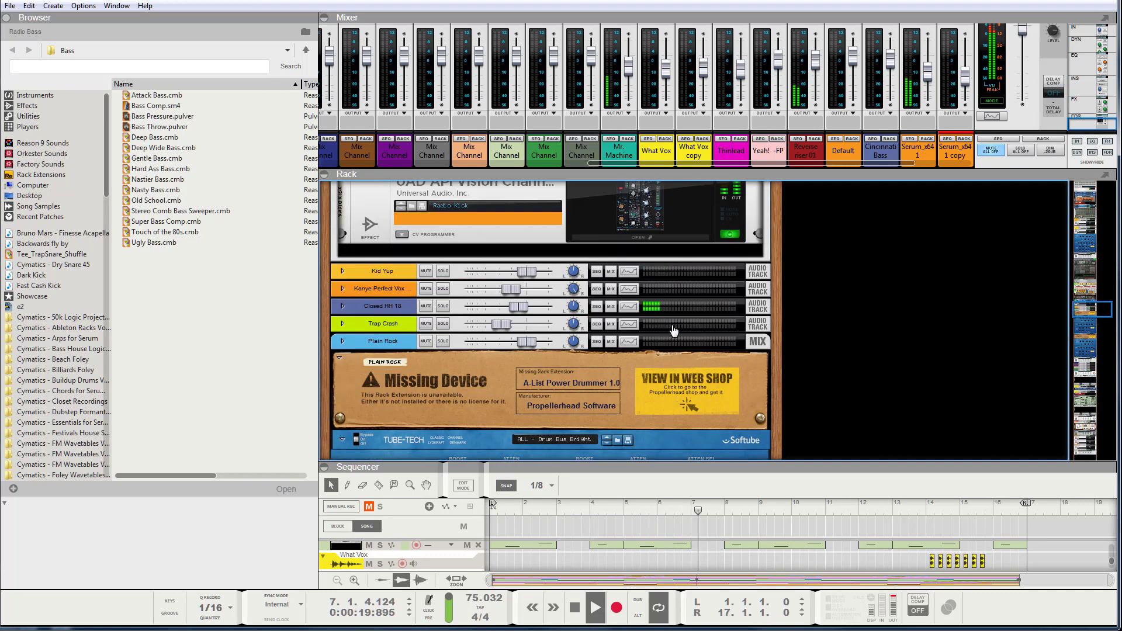
scroll(672, 325, "up", 3)
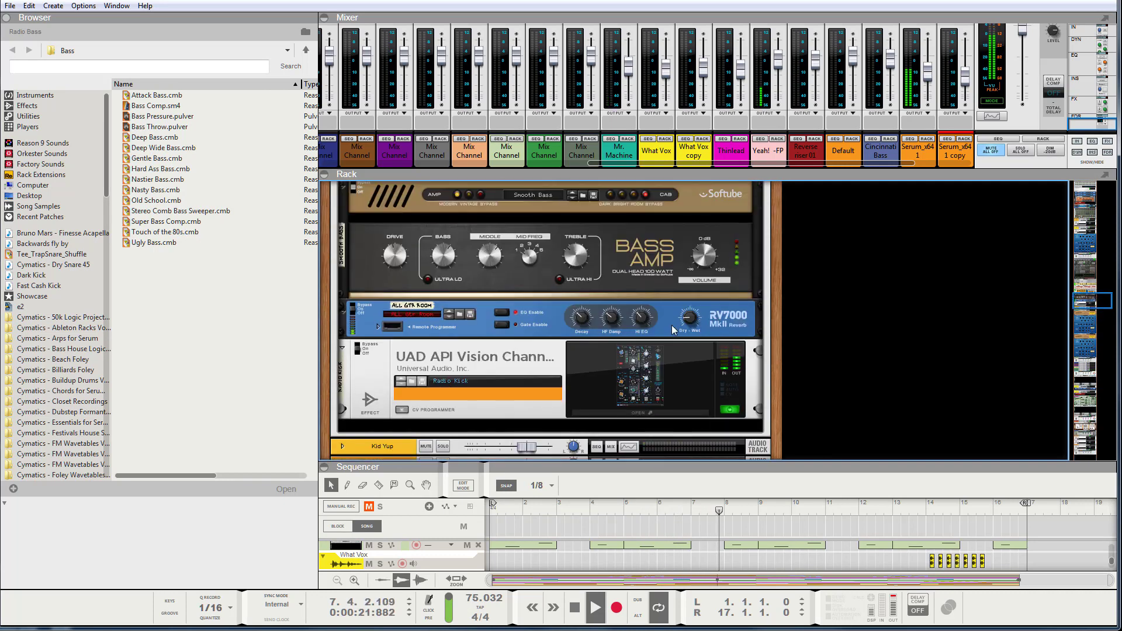
scroll(672, 325, "up", 3)
scroll(672, 325, "up", 3)
scroll(672, 325, "up", 10)
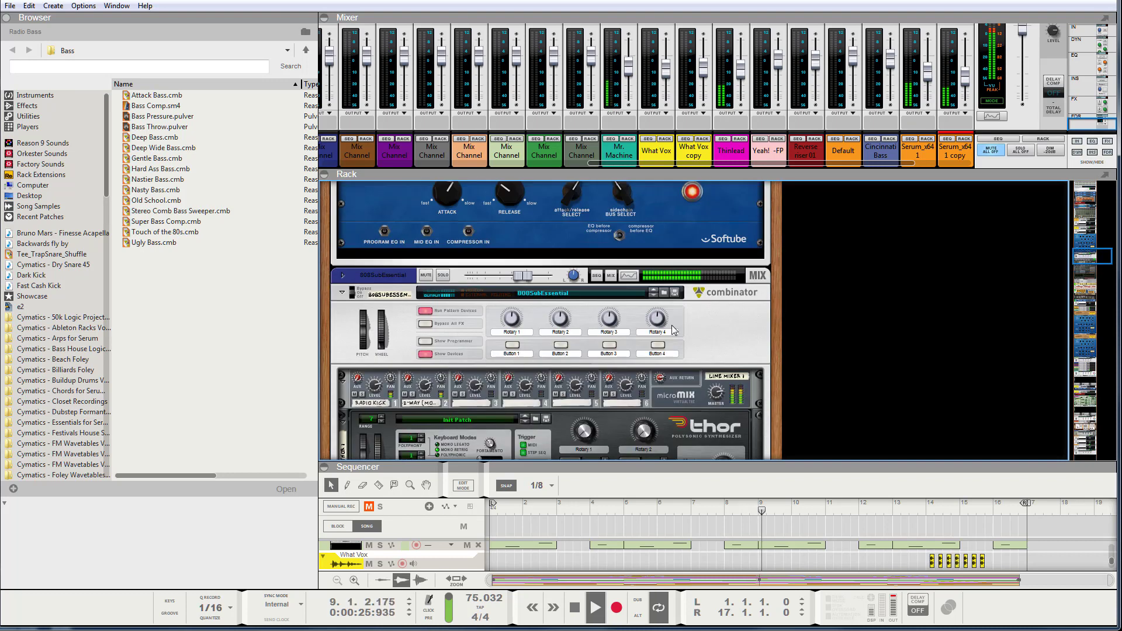
Step: Review the 808SubEssential combinator's device chain and open the Radio Kick API Vision channel strip
scroll(672, 329, "up", 3)
scroll(672, 330, "down", 4)
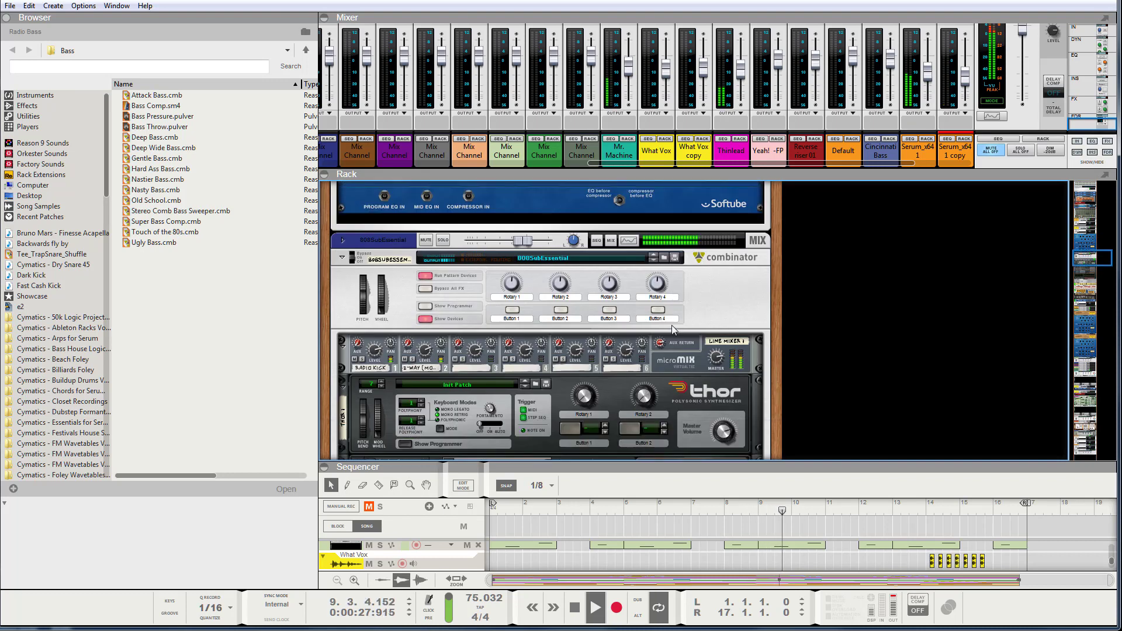
scroll(672, 325, "down", 6)
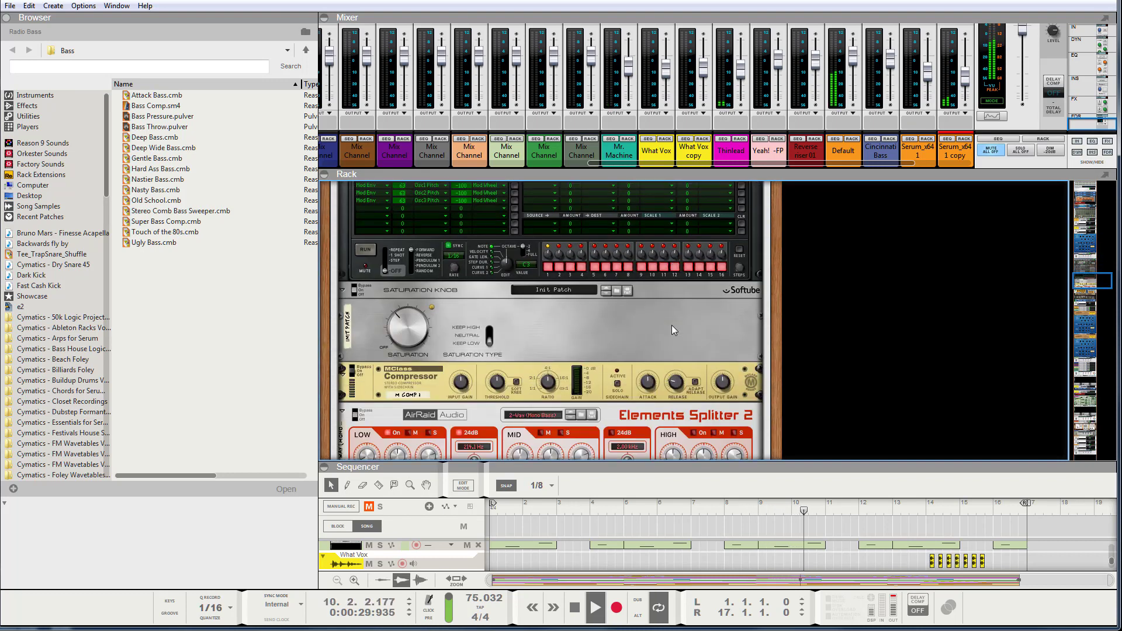
scroll(672, 329, "down", 8)
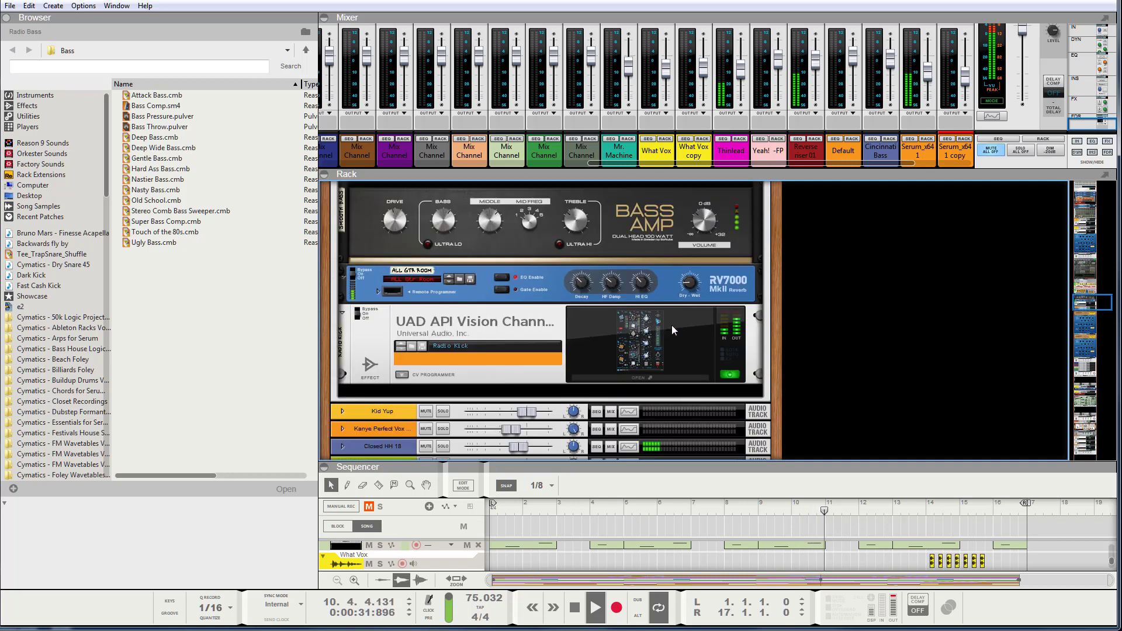
left_click(653, 336)
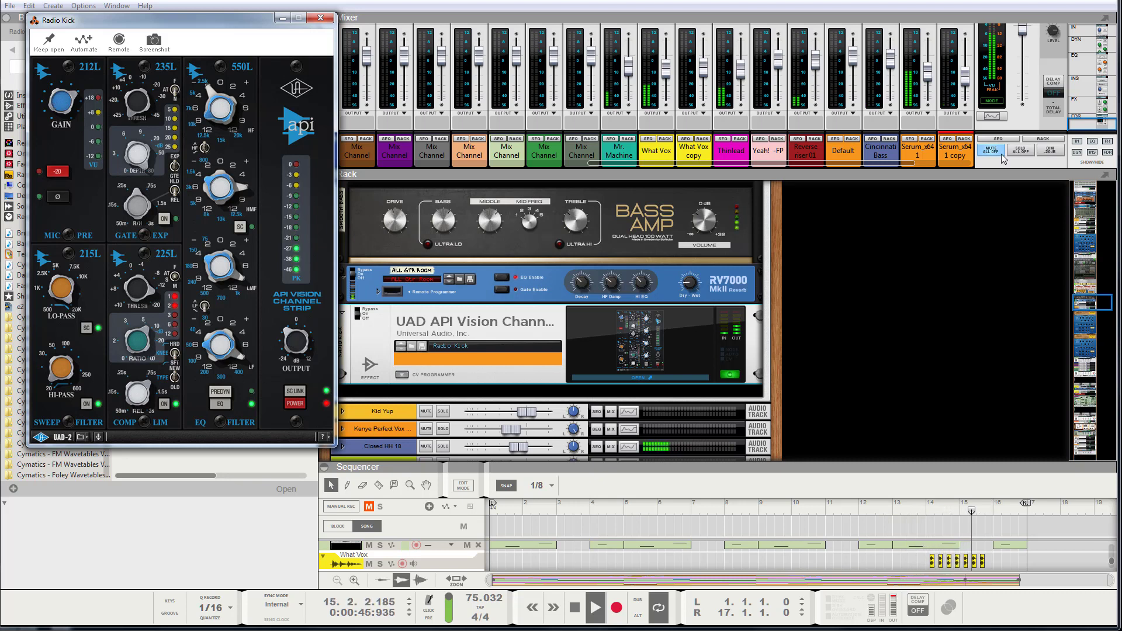
Step: Enlarge the mixer and set the master compressor's threshold to -11.10 dB and its ratio to 2:1
left_click_drag(1025, 169, 1025, 385)
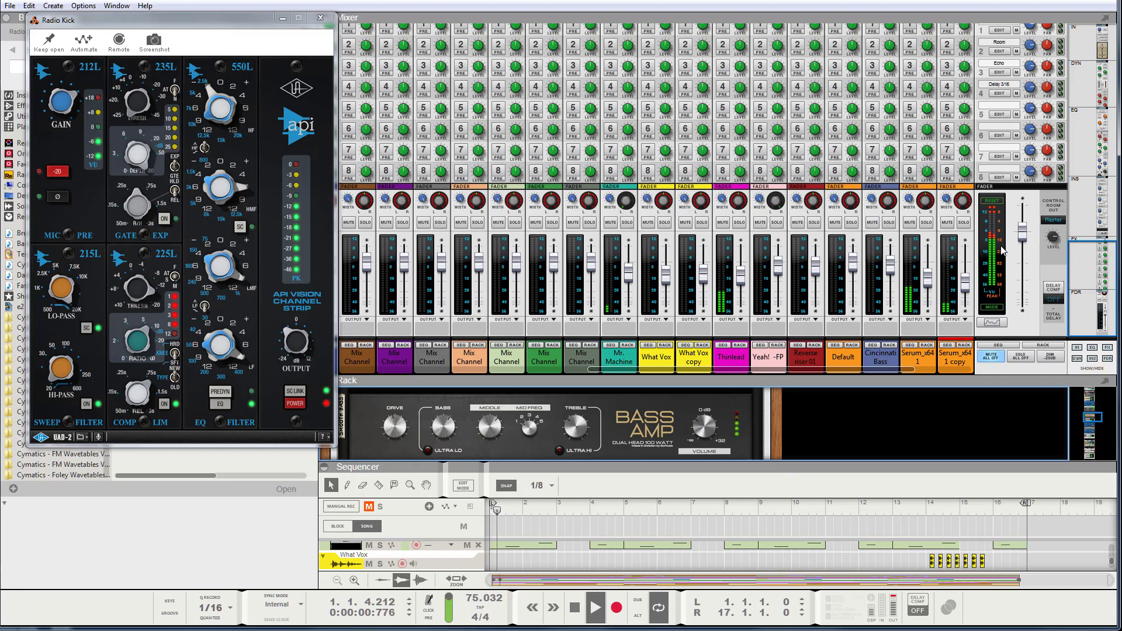
scroll(1023, 246, "up", 10)
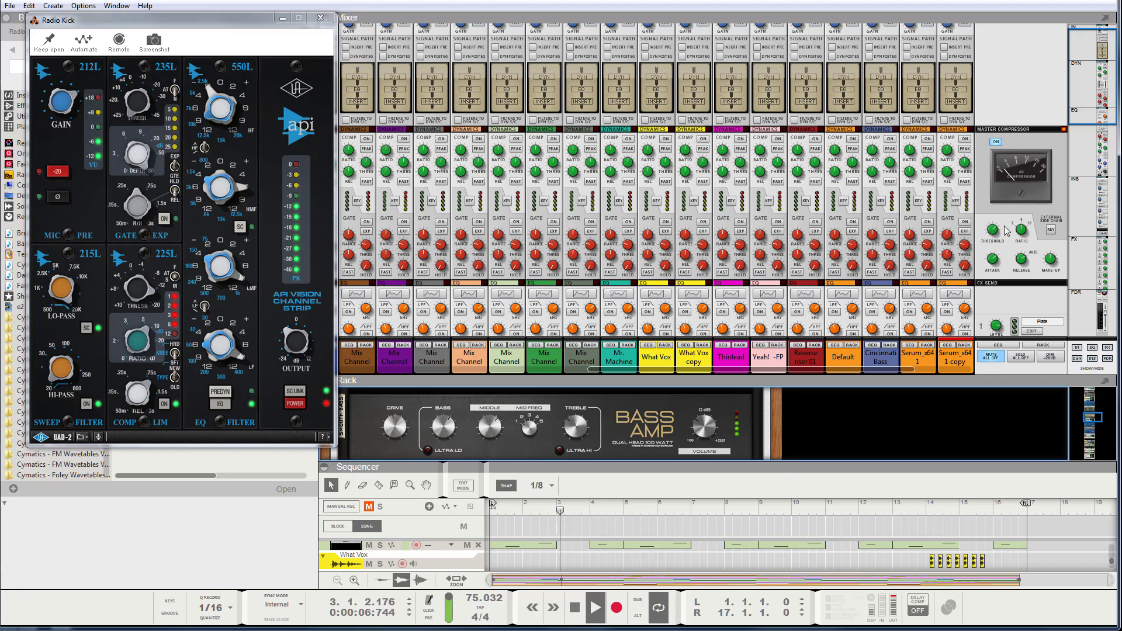
mouse_move(992, 238)
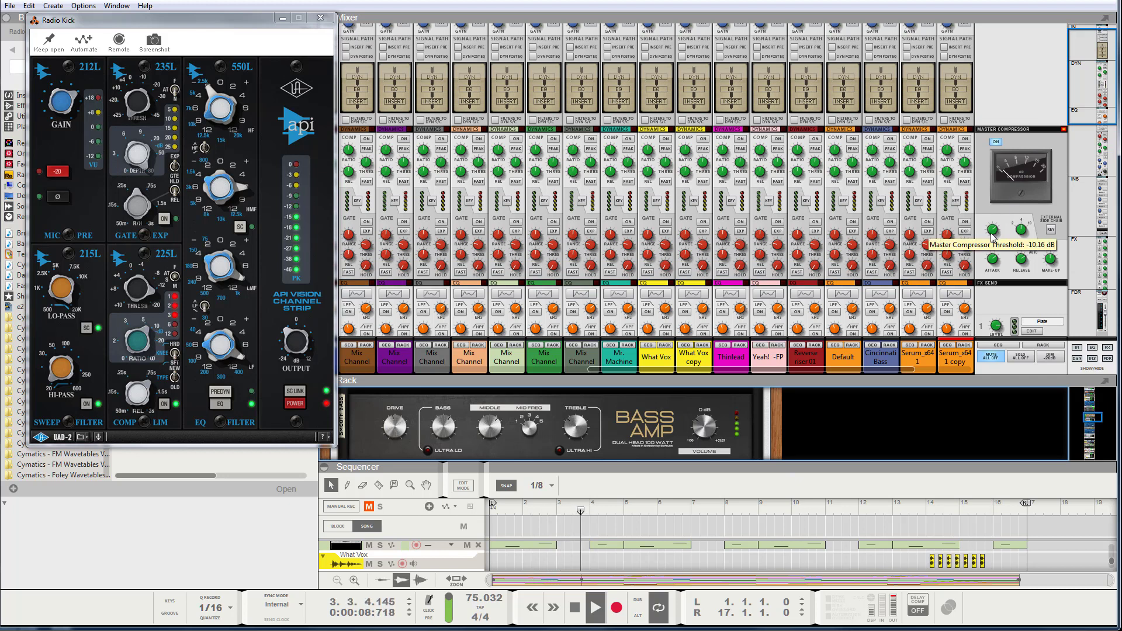
left_click_drag(992, 237, 992, 235)
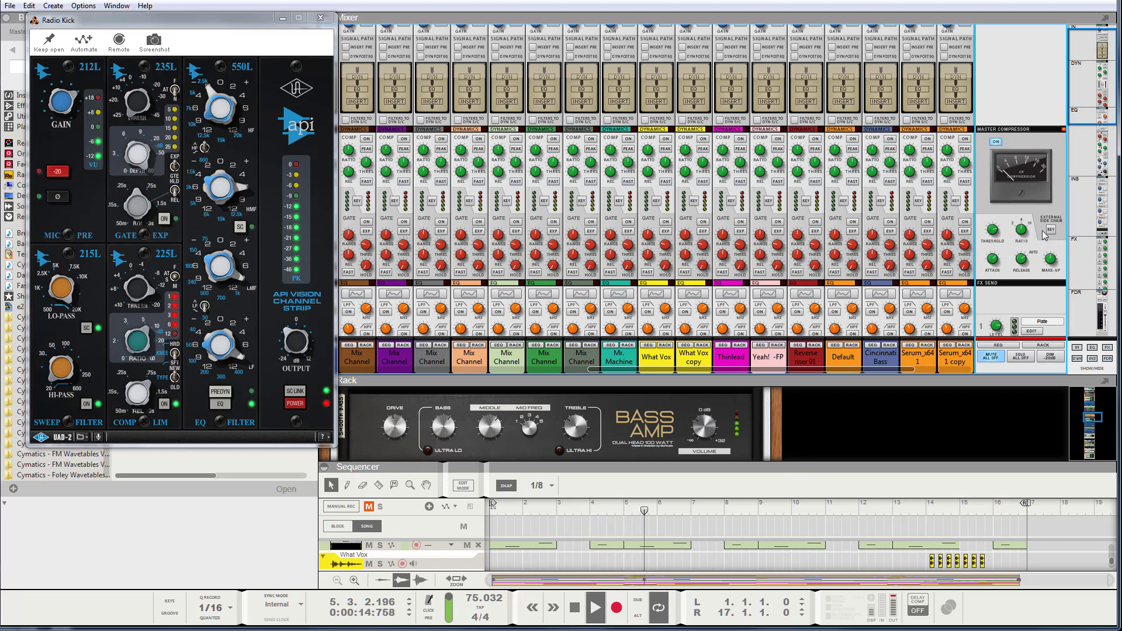
left_click_drag(1023, 230, 1024, 246)
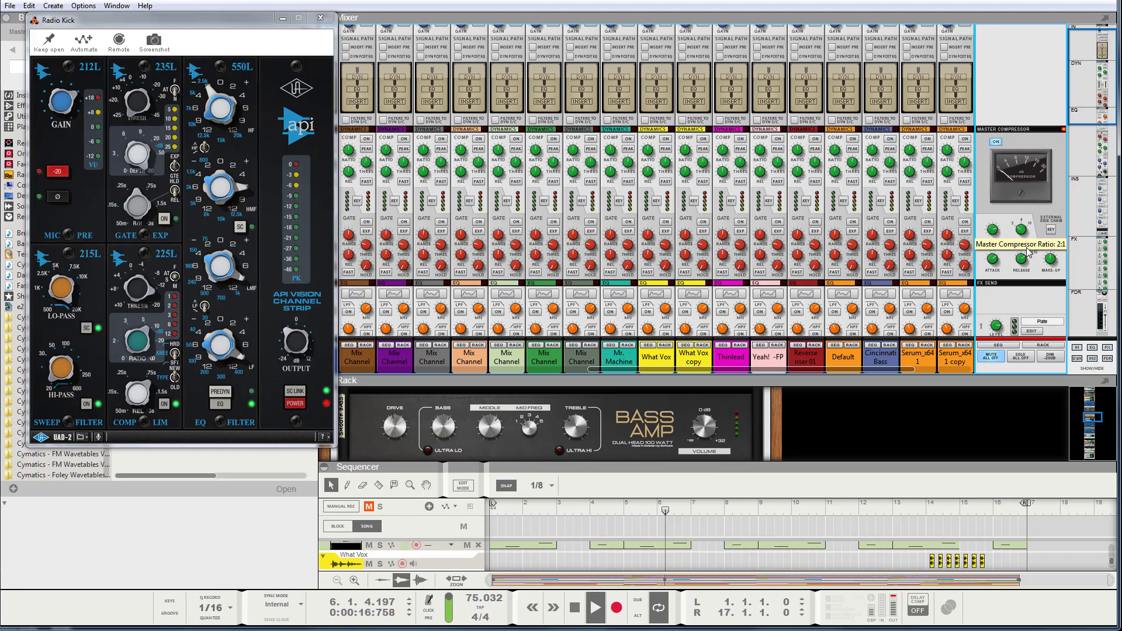
Step: Check the master fader level and output meter against the master compressor's threshold
scroll(1027, 229, "down", 6)
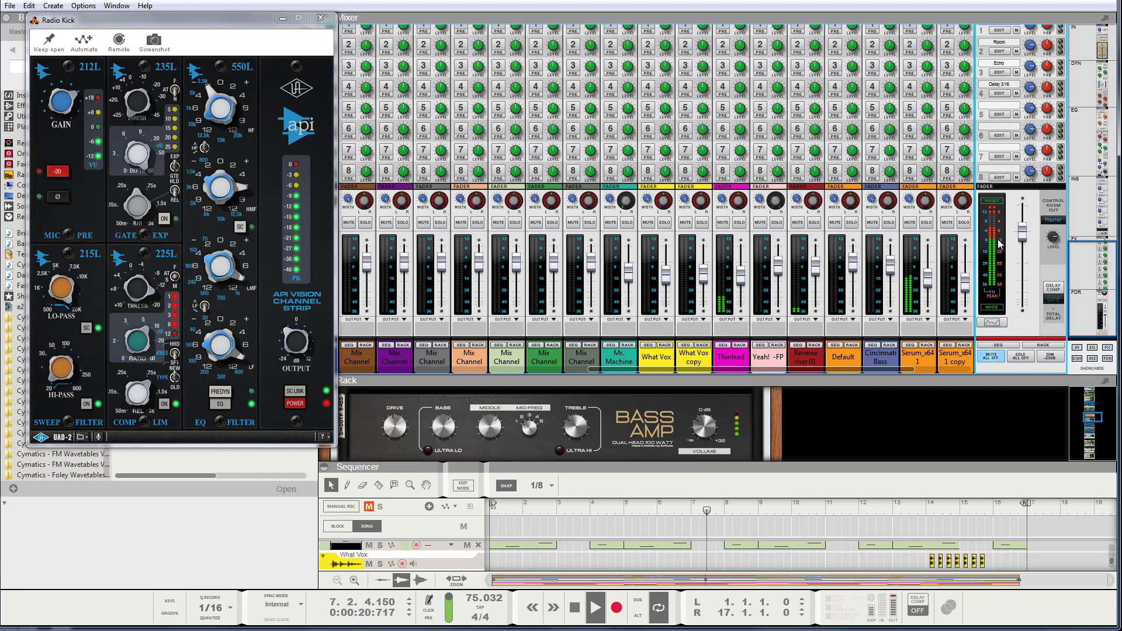
mouse_move(1025, 242)
scroll(1025, 242, "down", 2)
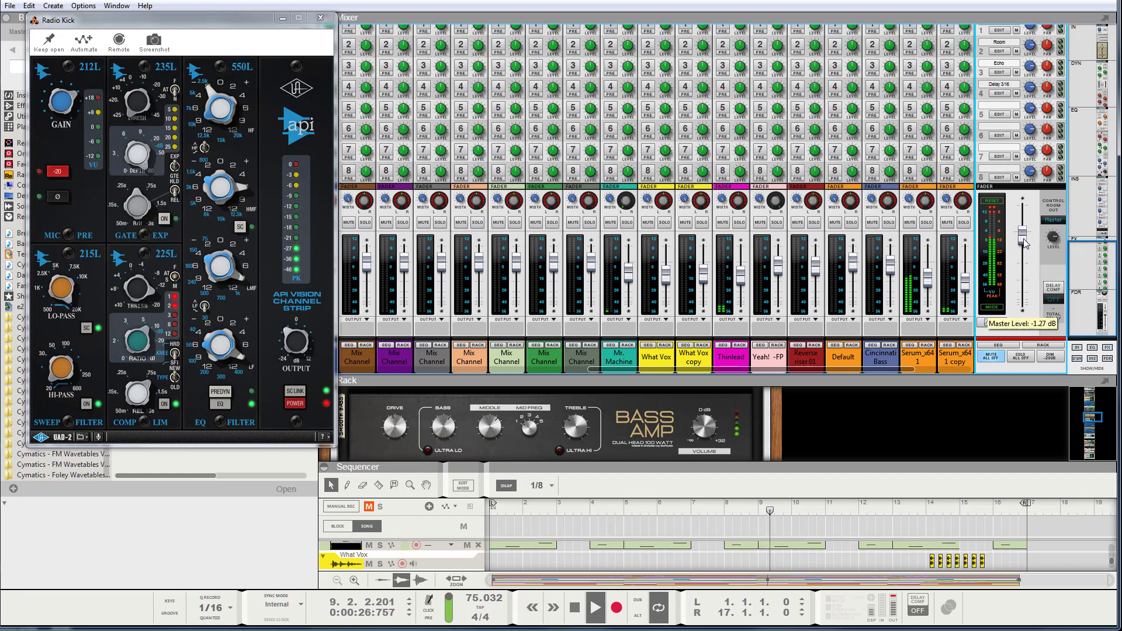
scroll(1003, 211, "up", 10)
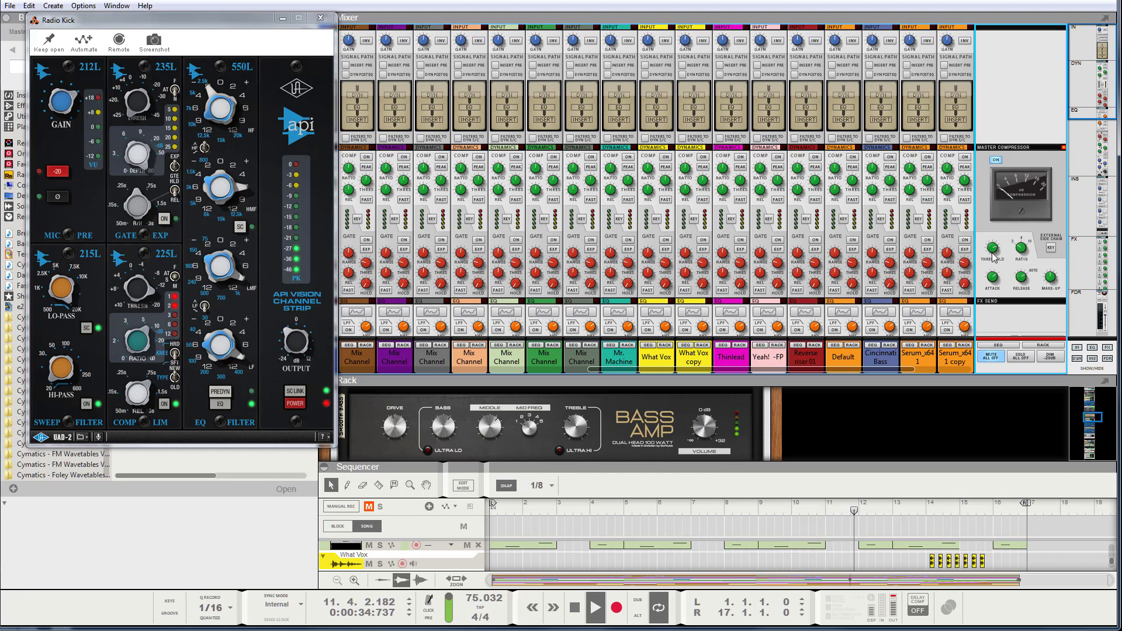
mouse_move(994, 259)
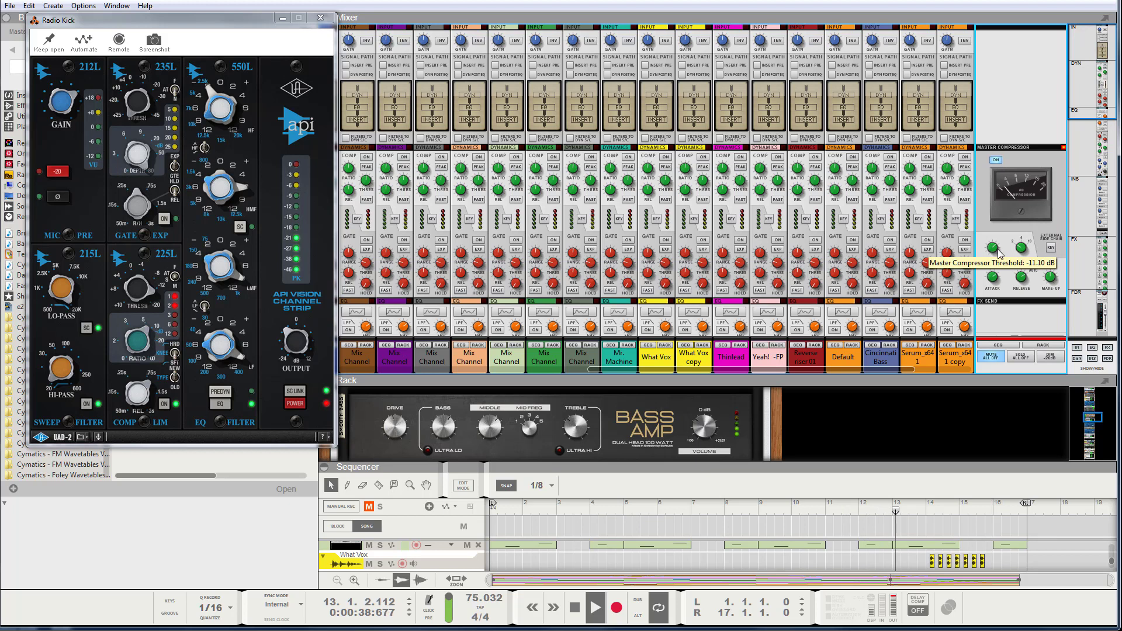
scroll(1027, 225, "down", 10)
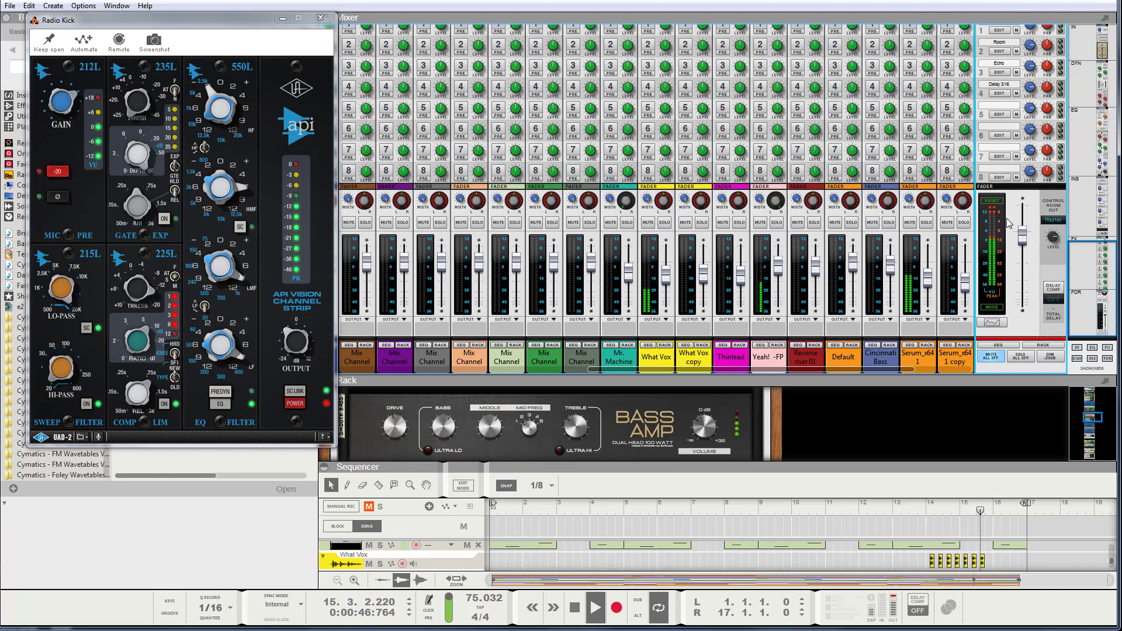
scroll(1006, 222, "up", 10)
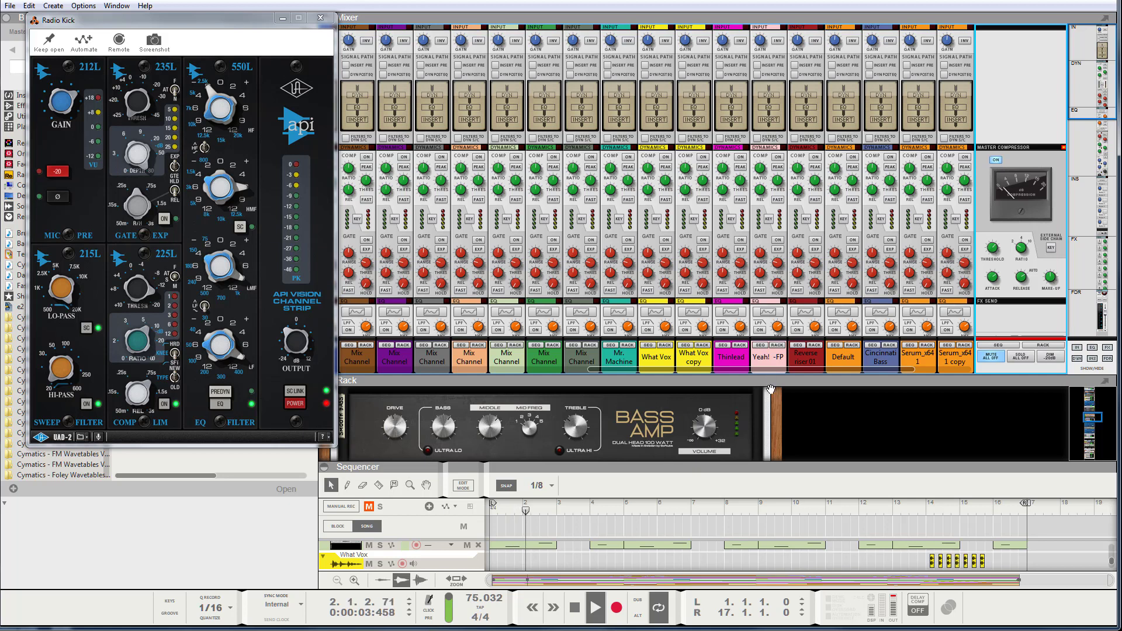
Step: Enlarge the rack, locate the Original Kick audio track and solo it
left_click_drag(769, 382, 769, 186)
scroll(865, 265, "up", 6)
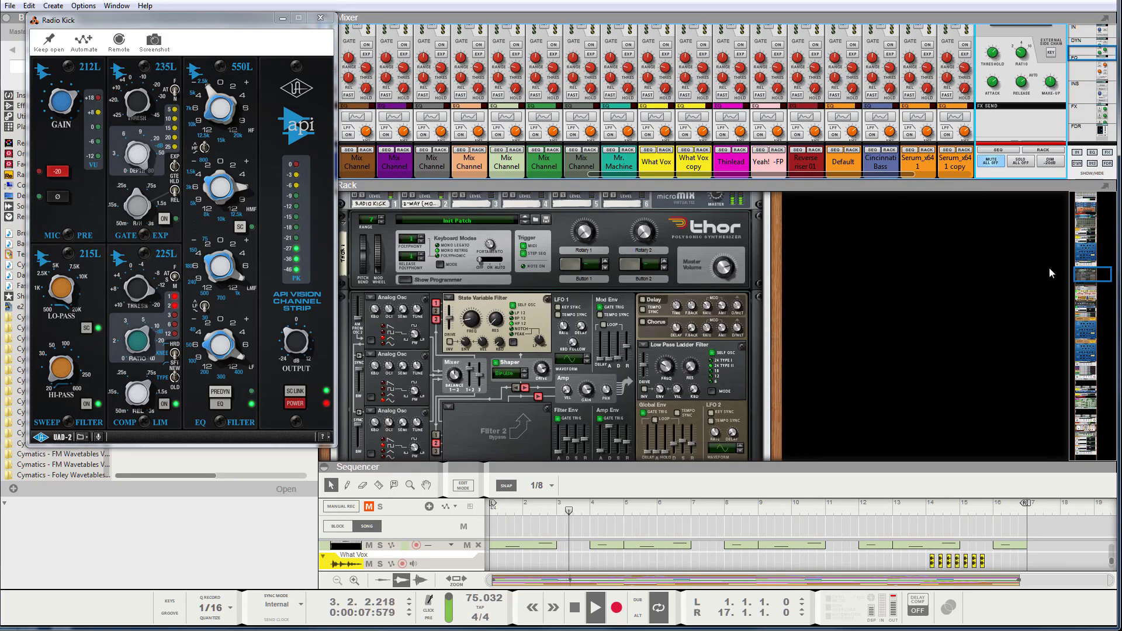
left_click_drag(1106, 273, 1091, 237)
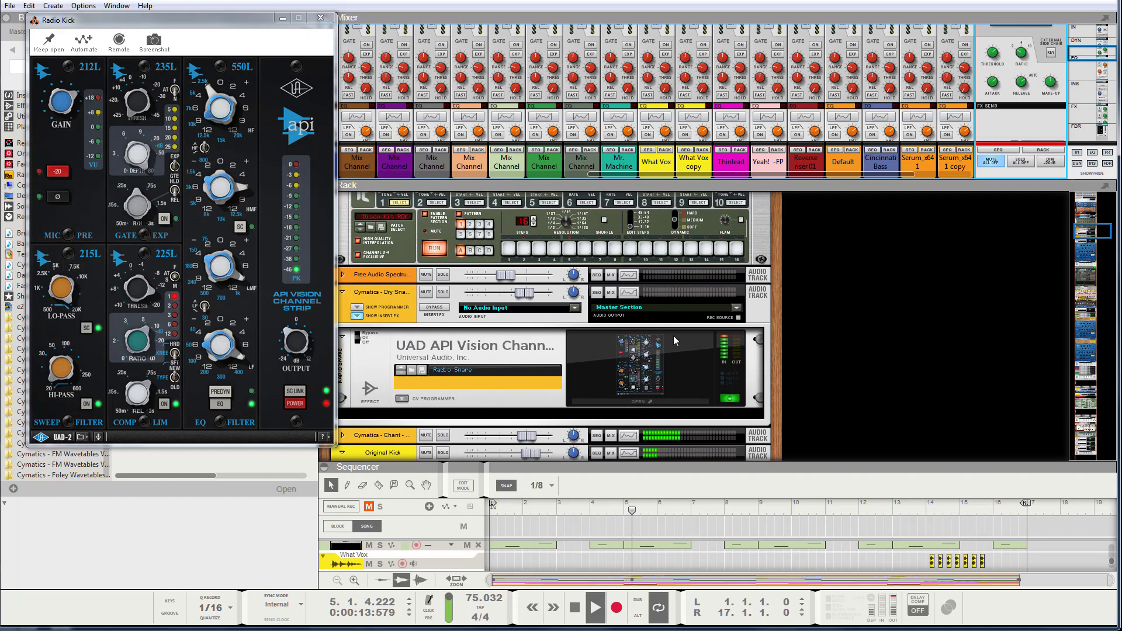
scroll(690, 319, "down", 2)
scroll(689, 317, "down", 2)
left_click(383, 313)
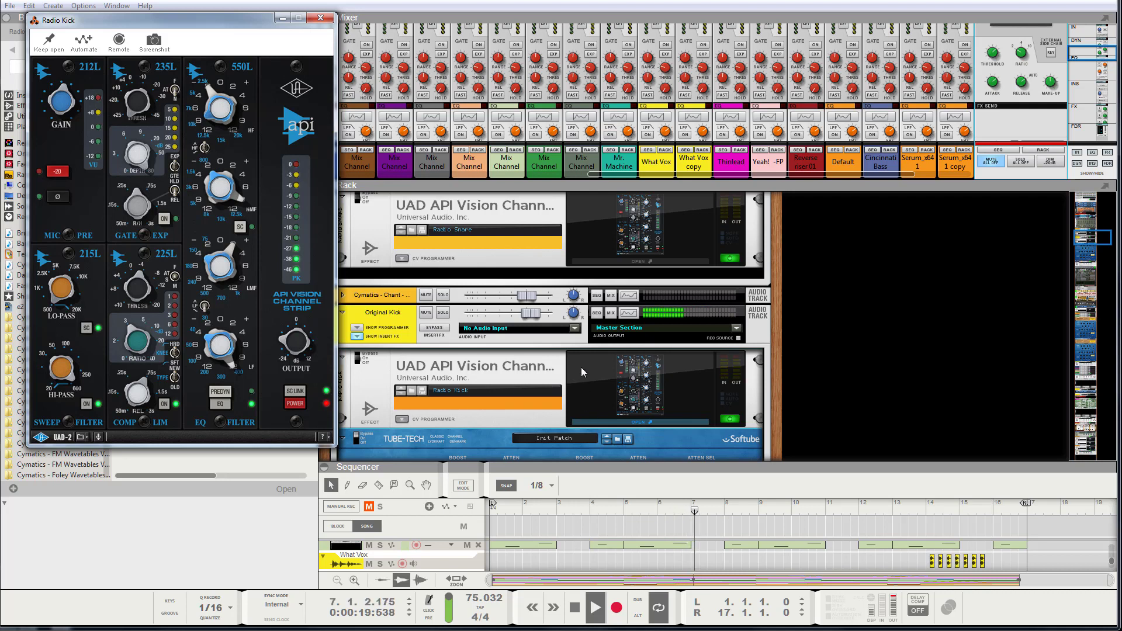
left_click(444, 314)
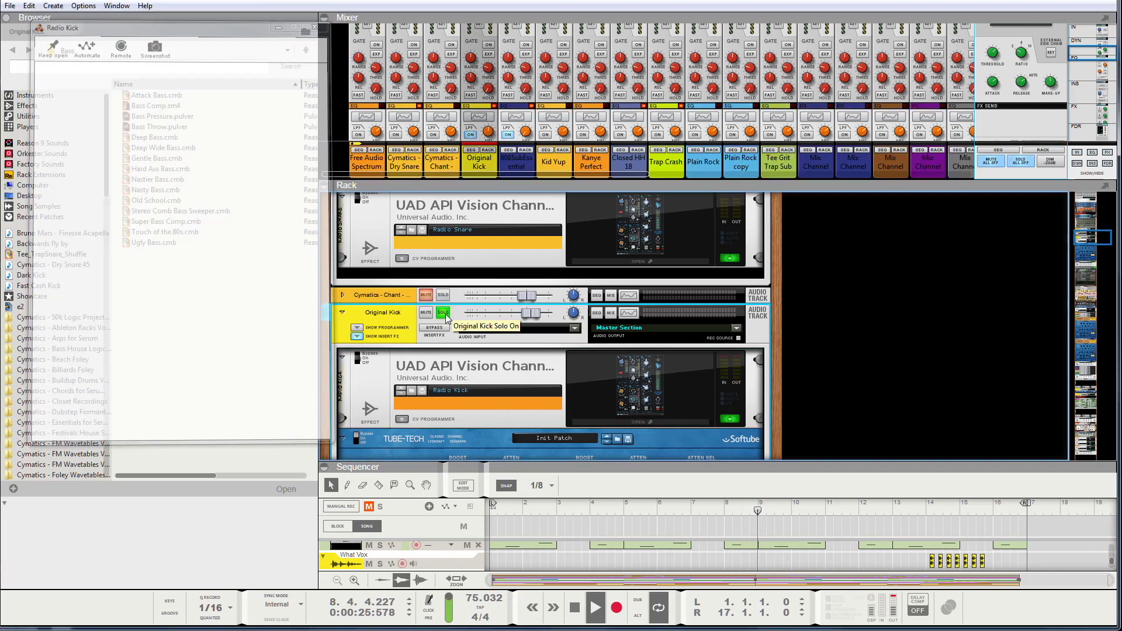
Step: Open the Original Kick's Radio Kick API Vision channel strip, audition it using its power switch, and unsolo the track
left_click(645, 401)
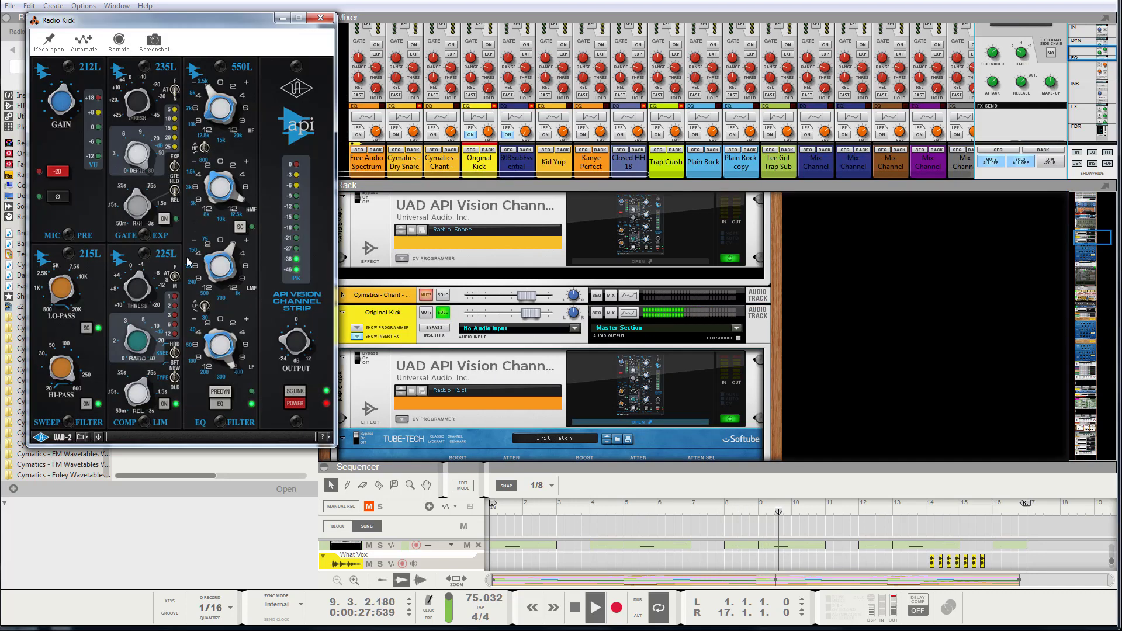
left_click(296, 403)
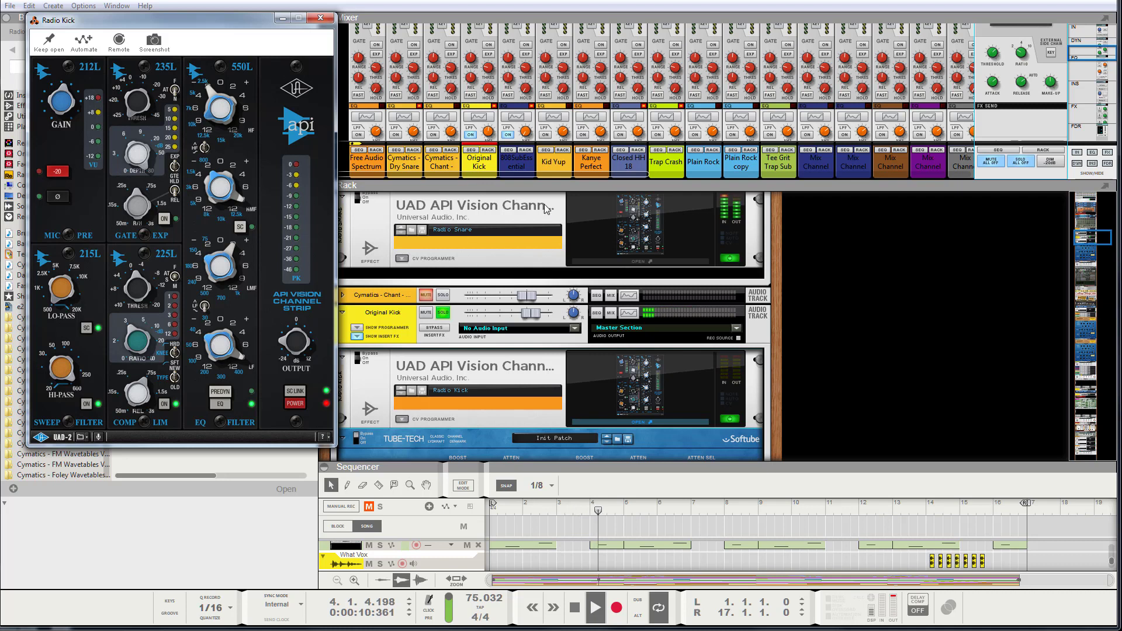
left_click(448, 314)
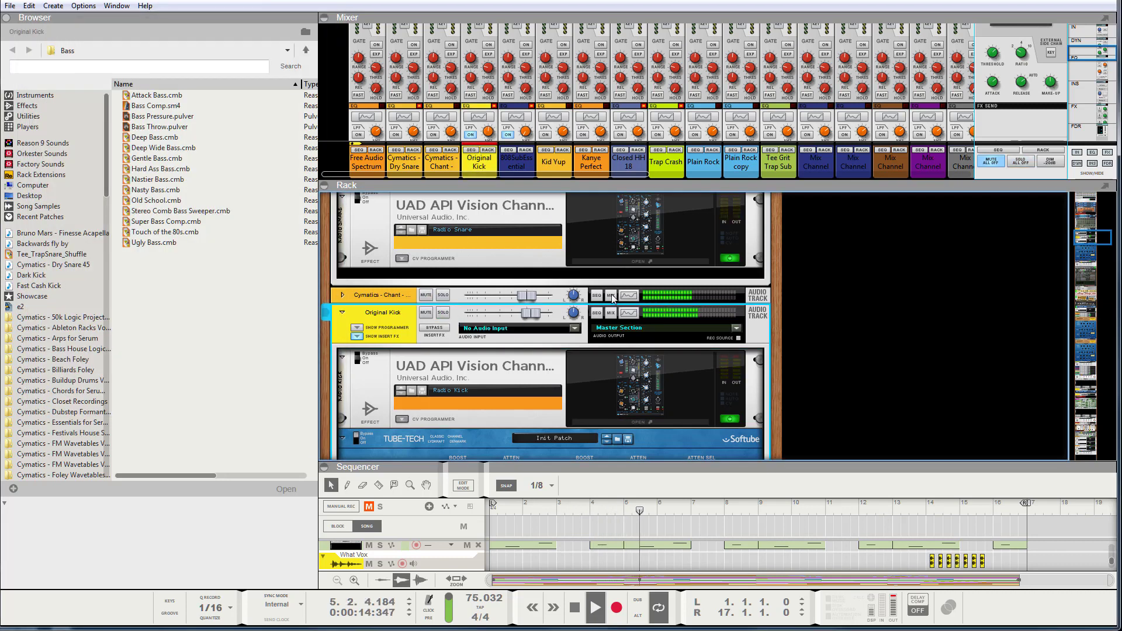
Step: Set the Cymatics Chant track's level to -1.57 dB and open the Dry Snare track's Radio Snare channel strip
left_click_drag(525, 296, 523, 299)
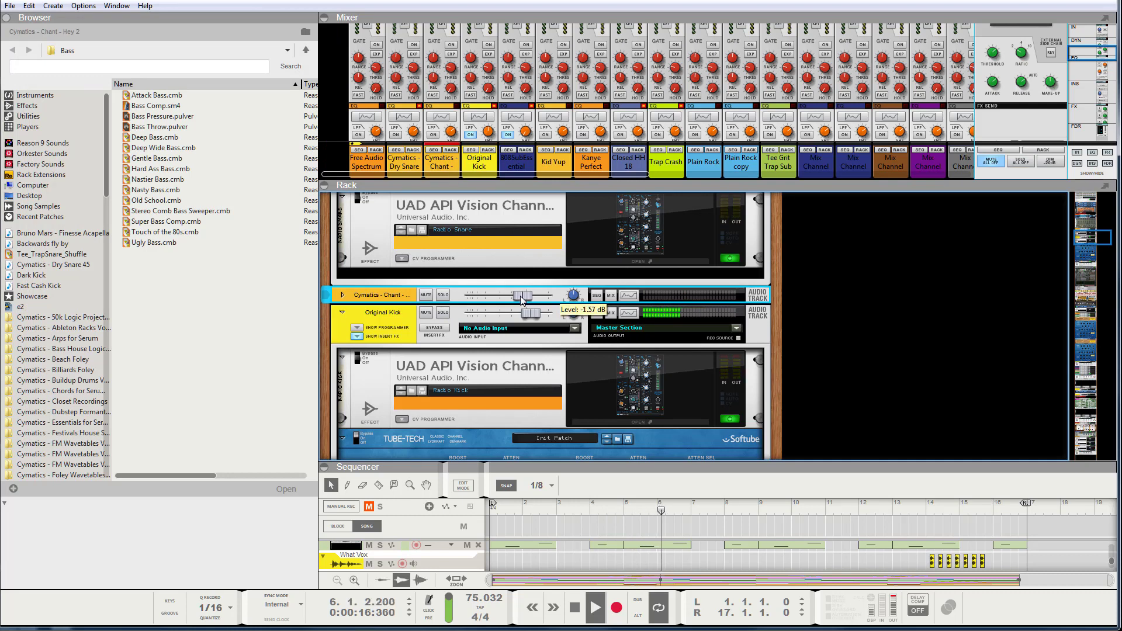
scroll(679, 288, "up", 3)
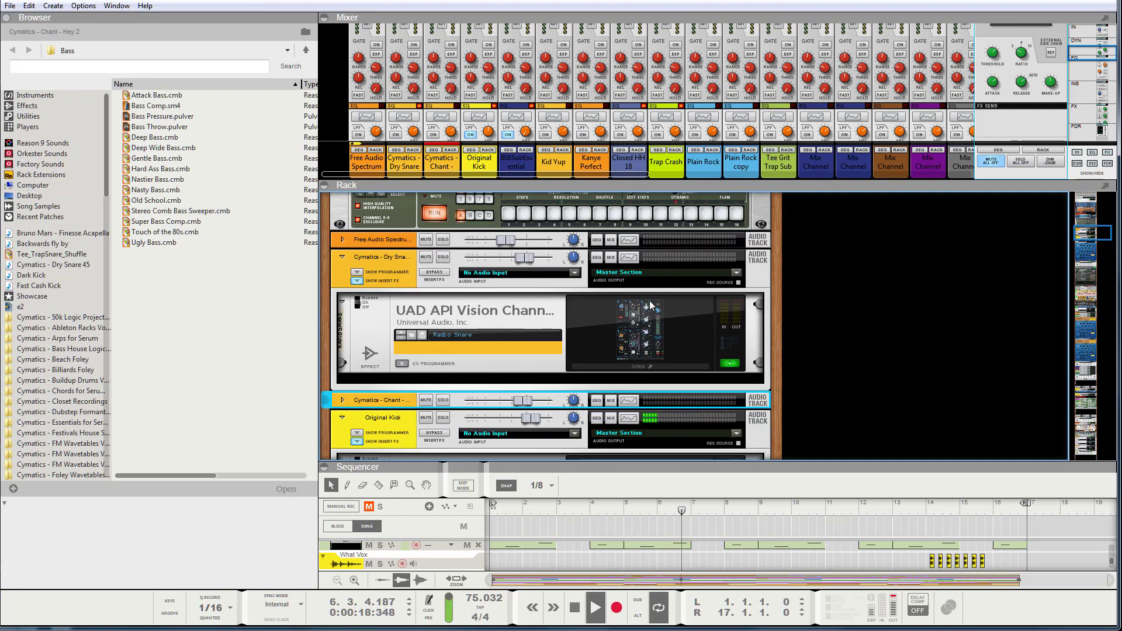
left_click(640, 366)
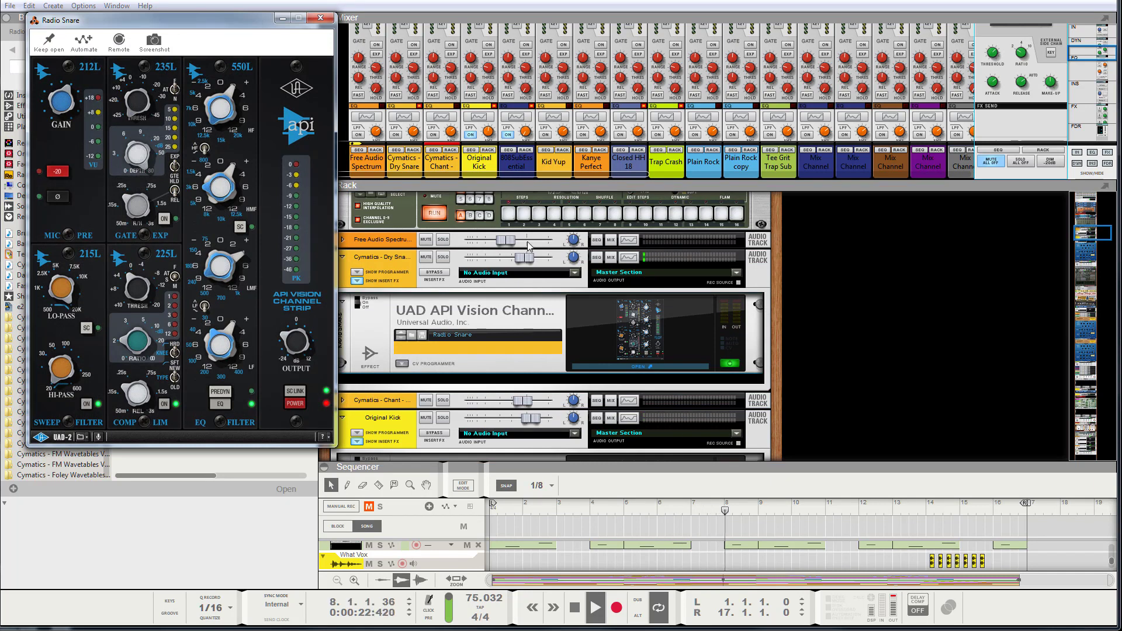
Step: Solo the Cymatics Dry Snare track, examine its Radio Snare channel strip, and unsolo it
left_click(443, 256)
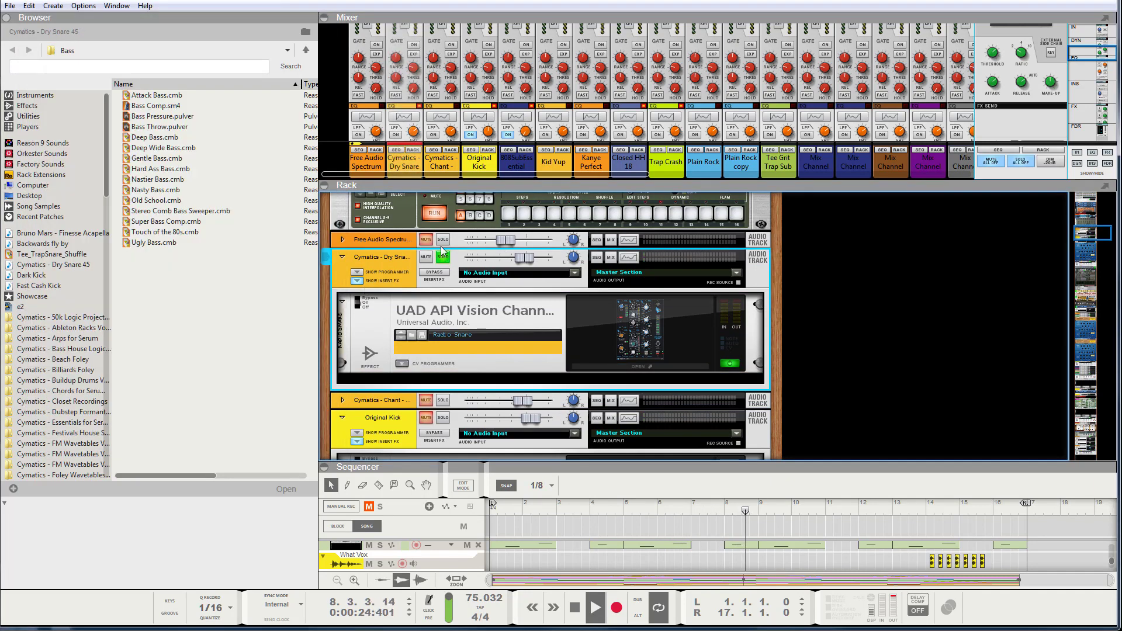
left_click(656, 330)
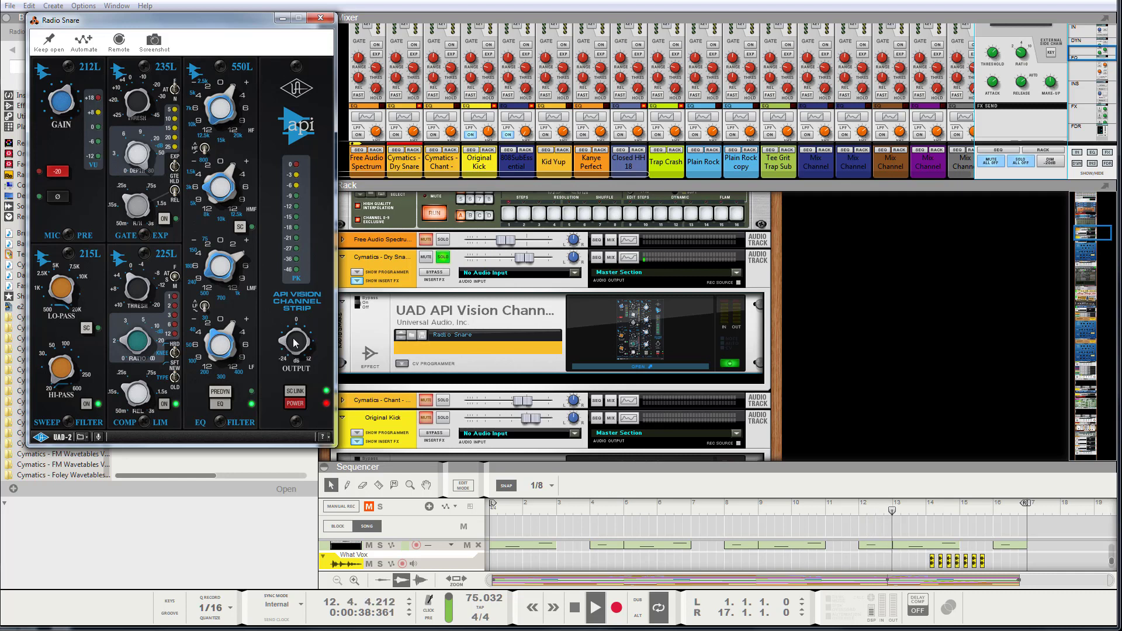
left_click(447, 259)
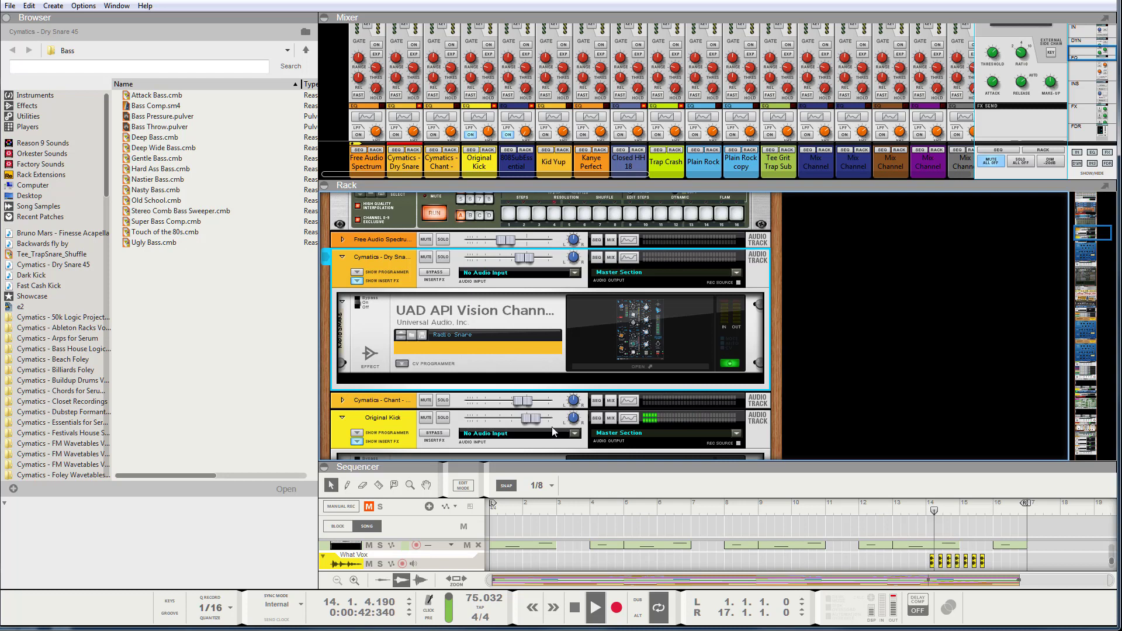
Step: Solo the Original Kick and shift the green Spectrum EQ band lower in frequency with a slight gain cut
left_click(442, 418)
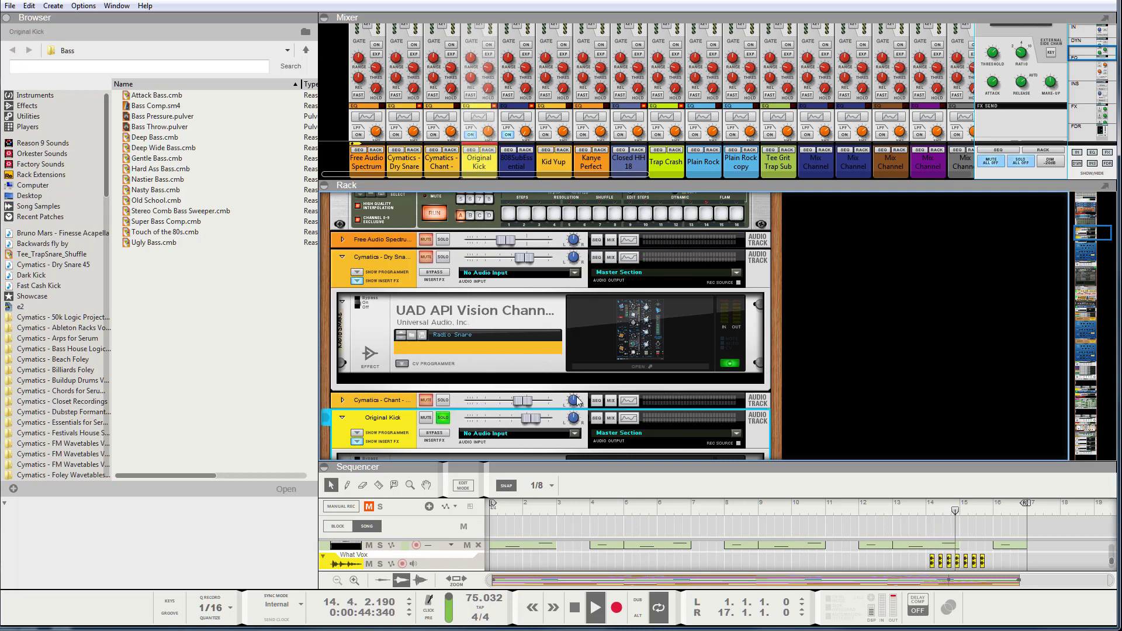
left_click(636, 419)
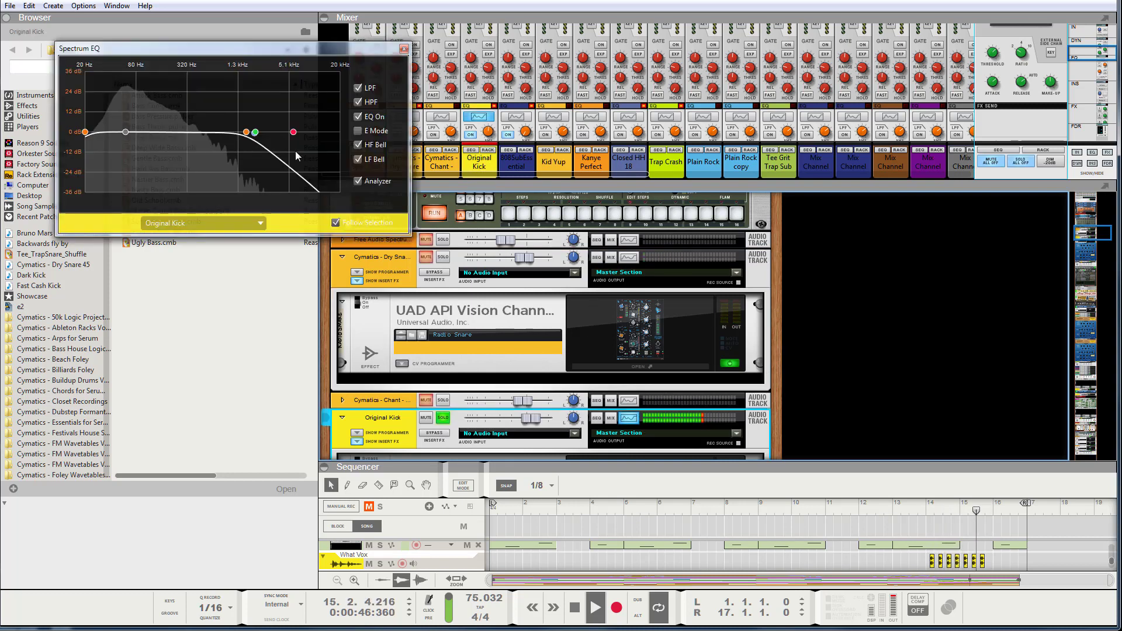
left_click_drag(253, 136, 231, 139)
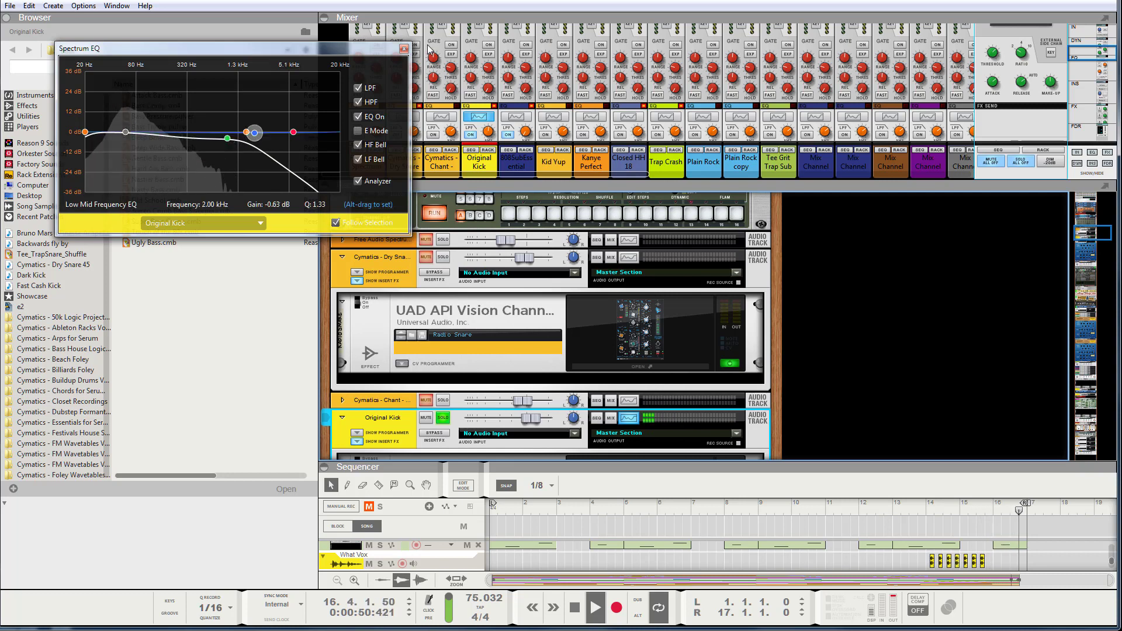
left_click(403, 51)
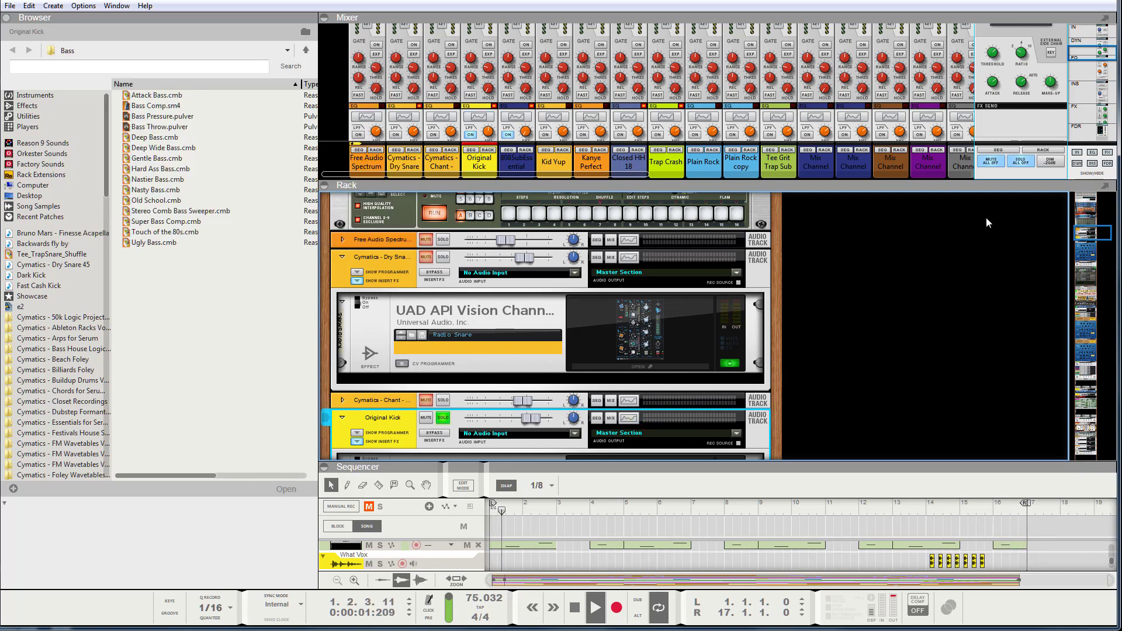
Step: Enlarge the mixer down to the channel faders and unsolo the Original Kick channel
left_click_drag(990, 187, 990, 461)
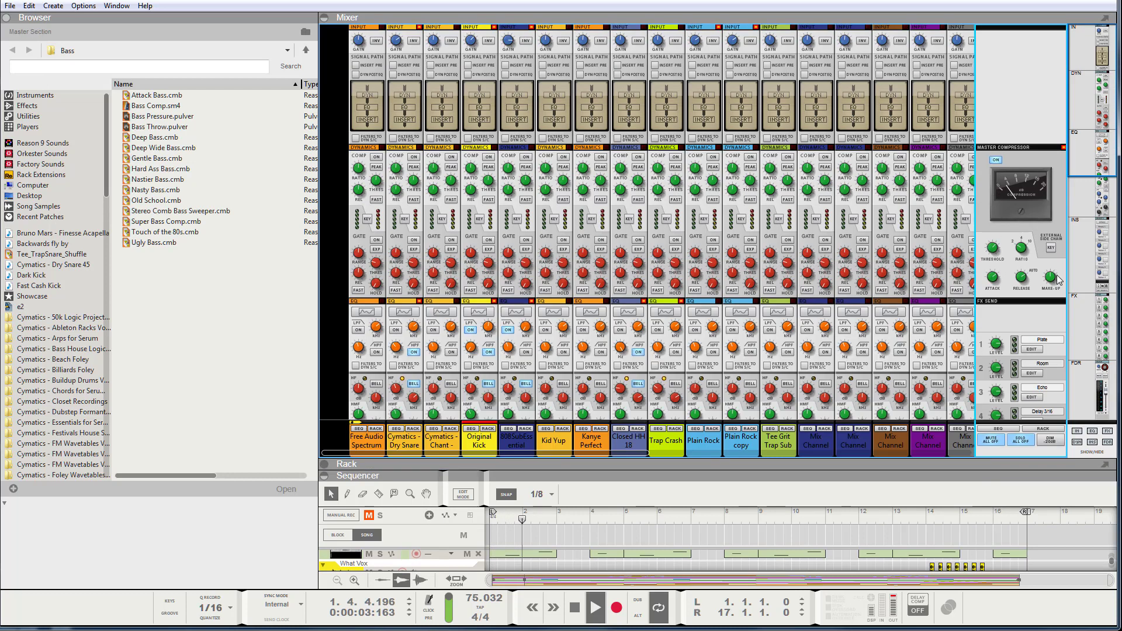
scroll(1059, 273, "down", 2)
scroll(1059, 273, "down", 5)
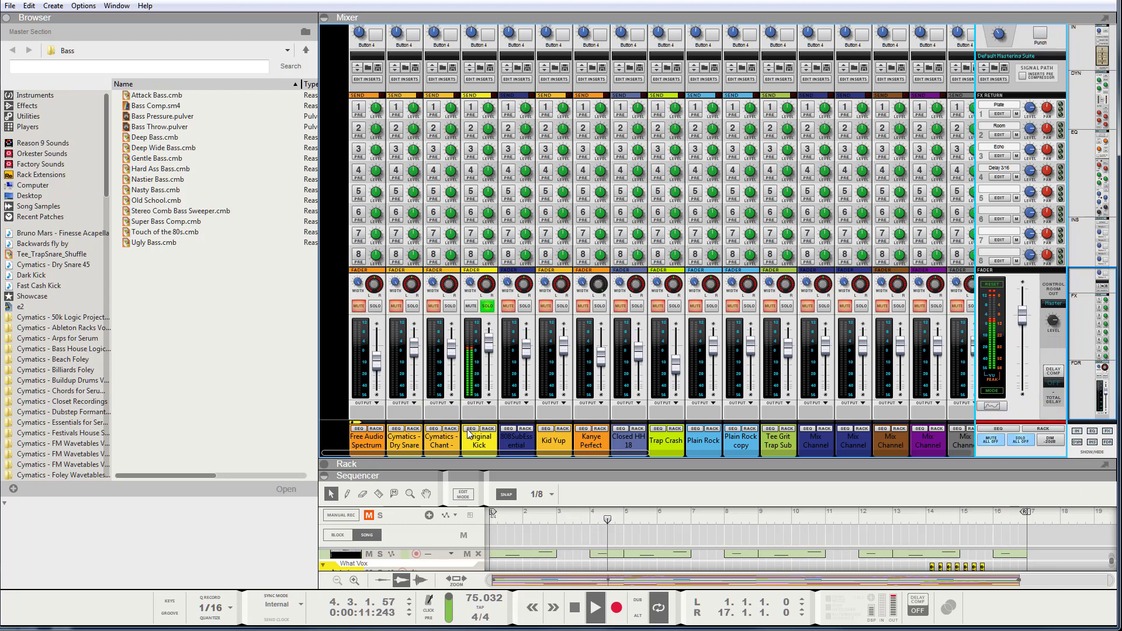
left_click(487, 305)
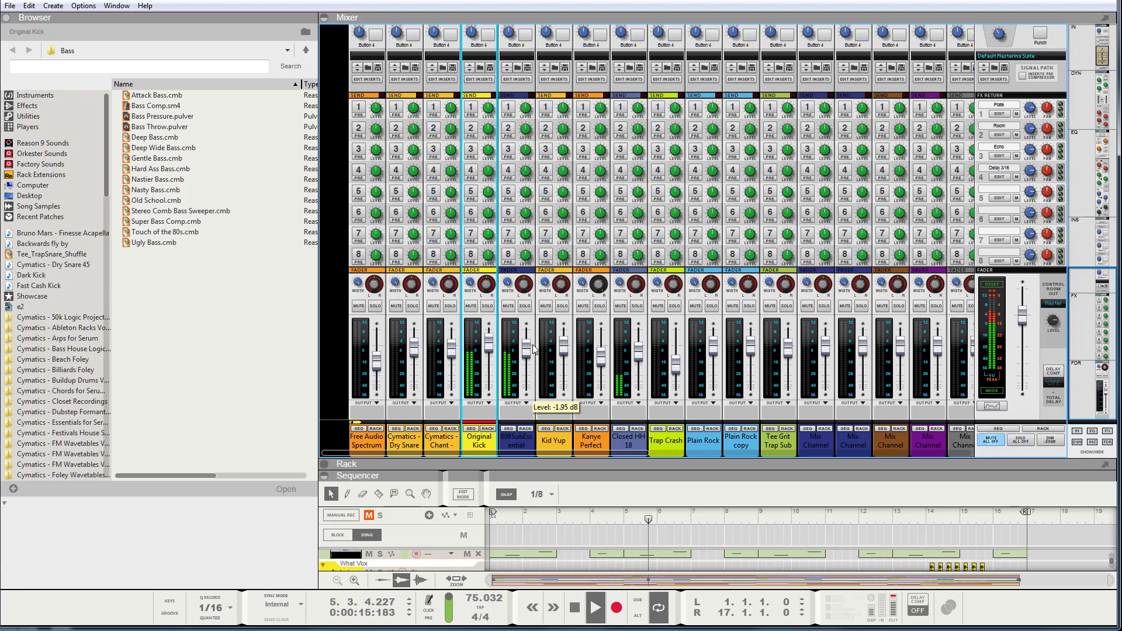
Step: Solo the 808SubEssential channel and locate its API Vision channel strip in an enlarged rack
left_click(526, 307)
mouse_move(529, 355)
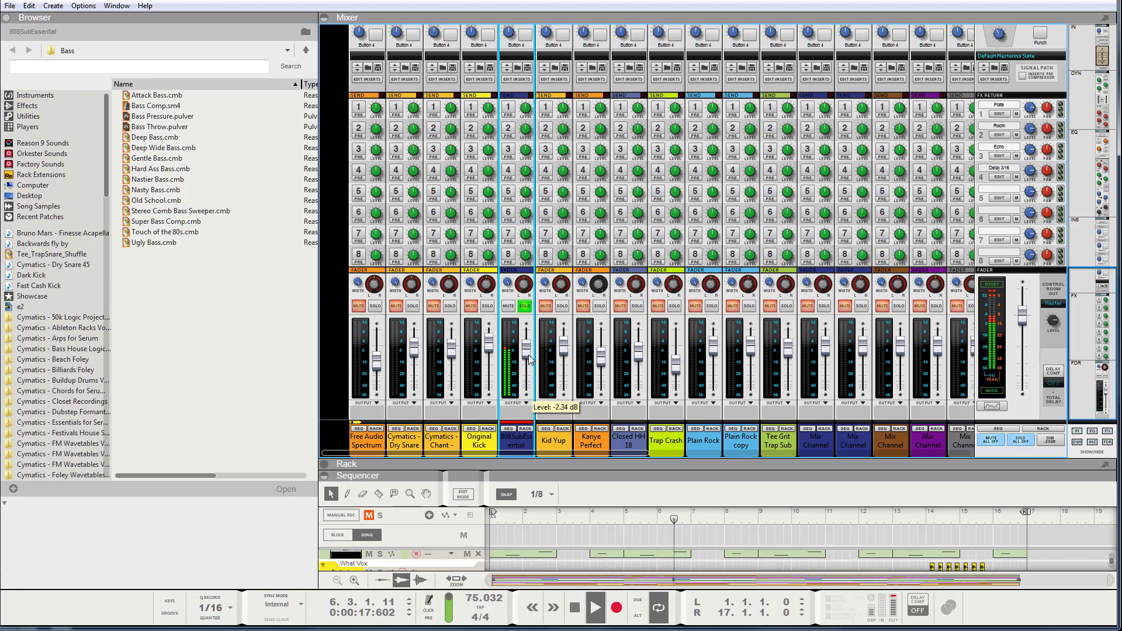
left_click(527, 430)
left_click_drag(558, 463, 558, 150)
scroll(634, 378, "down", 10)
scroll(634, 379, "down", 10)
scroll(636, 383, "up", 5)
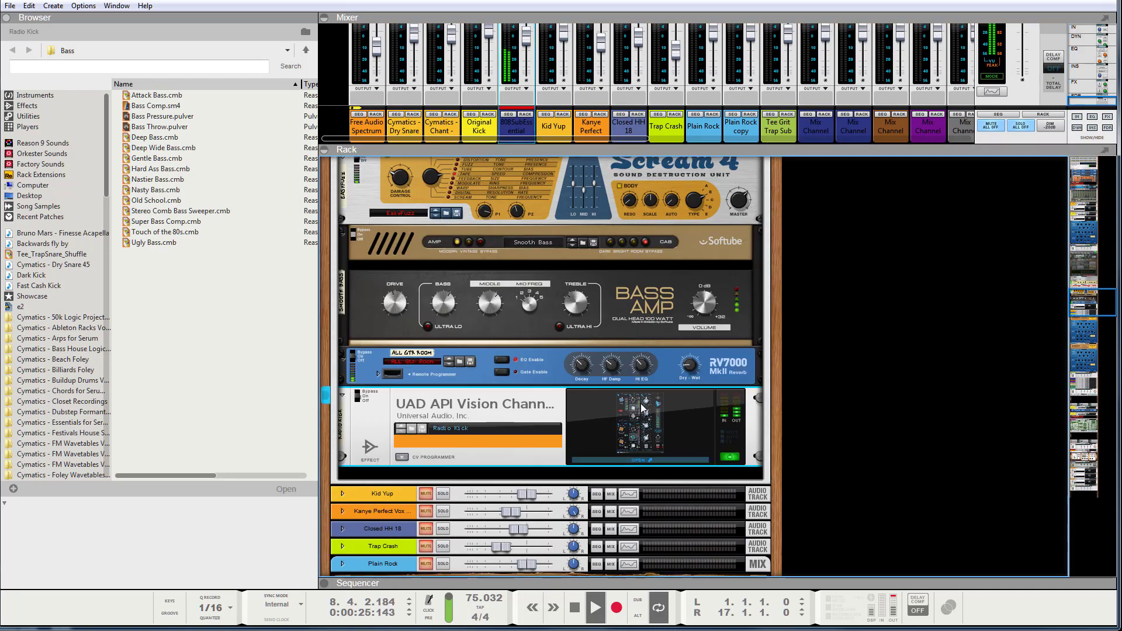
Step: Compare the 808SubEssential with its Radio Kick channel strip powered off and on, and unsolo the channel
left_click(643, 409)
left_click(293, 404)
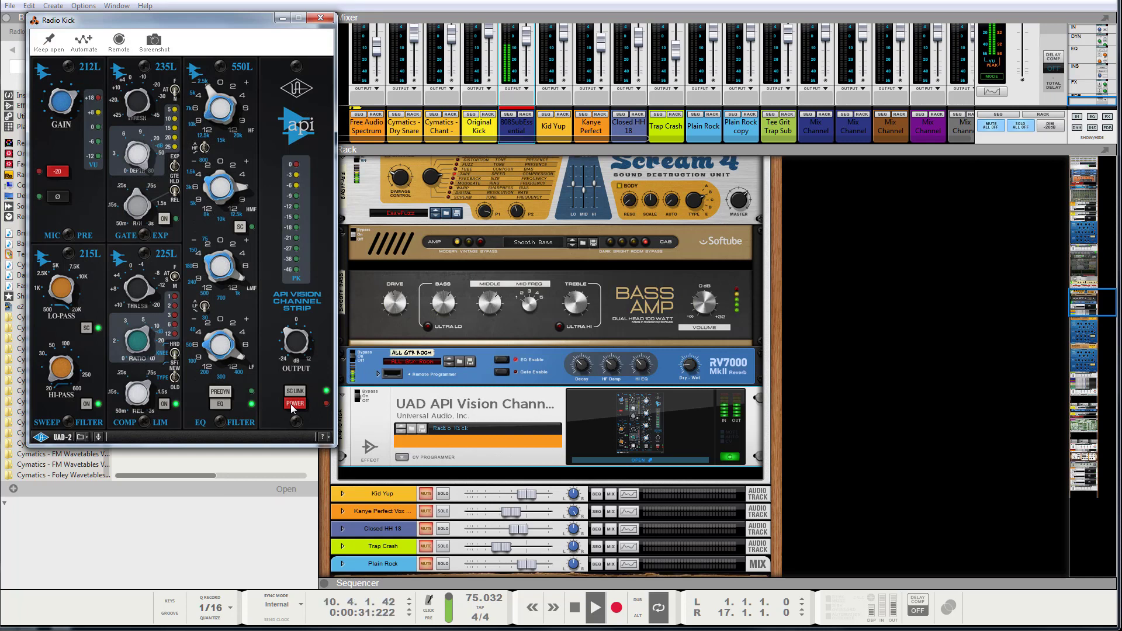
left_click(291, 405)
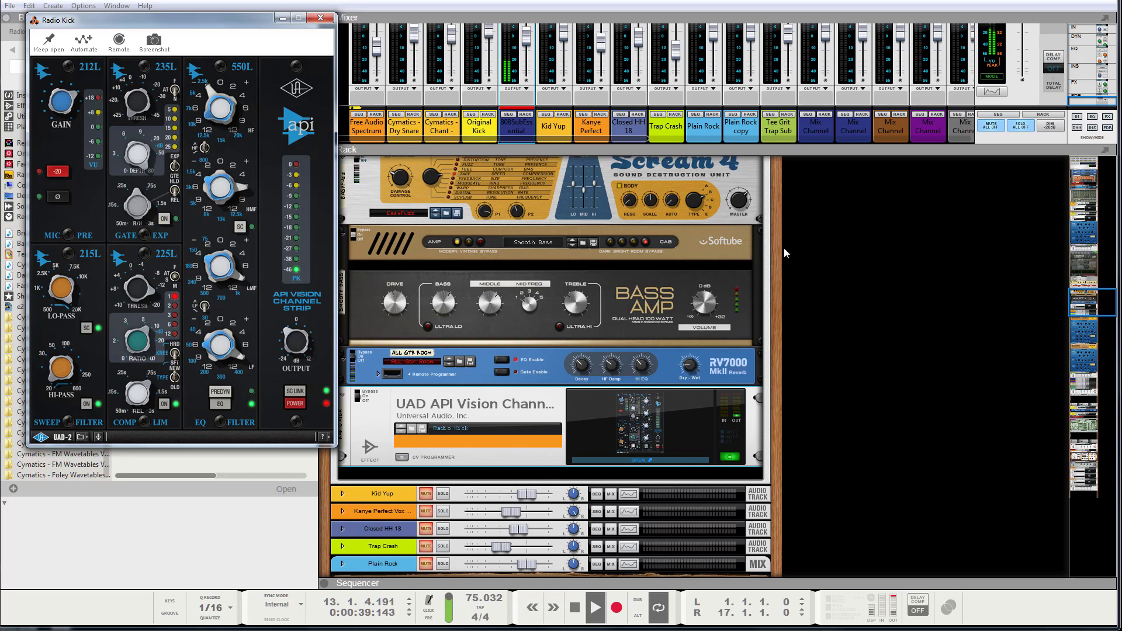
left_click_drag(538, 149, 509, 377)
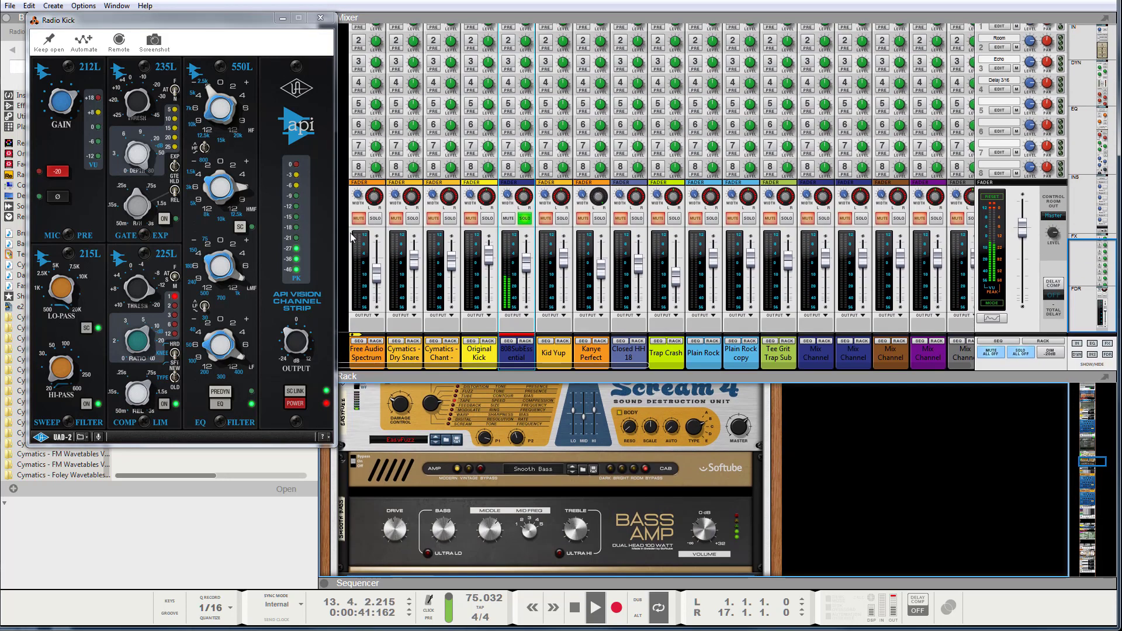
left_click(525, 218)
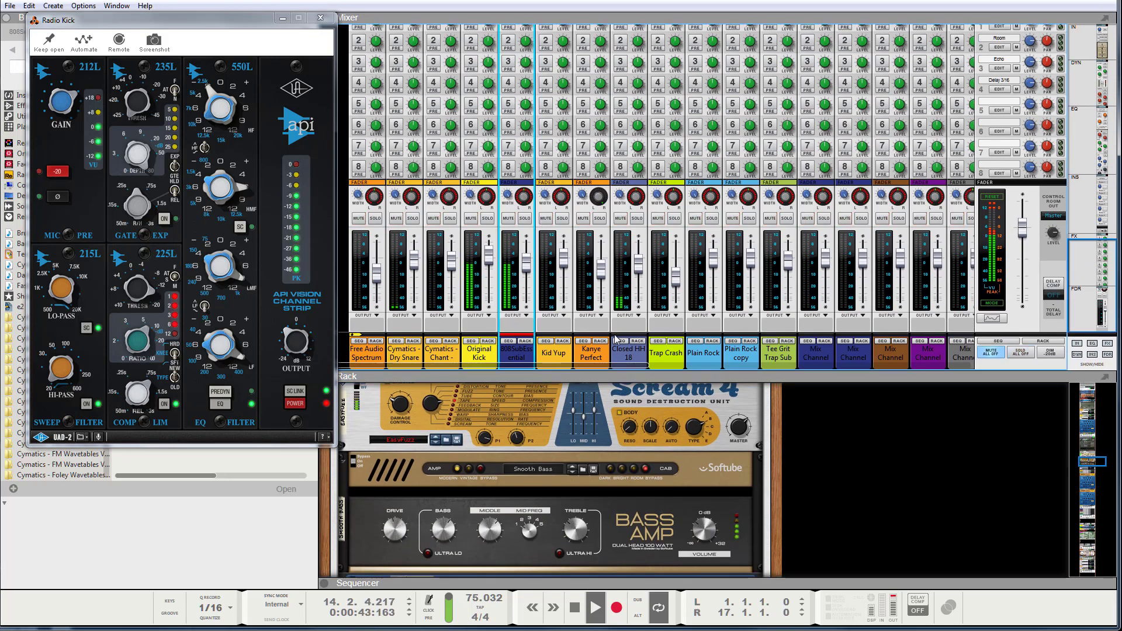
Step: Find the Serum_x64 1 mixer channel, show its device in the rack and open the Serum synth
left_click_drag(638, 368, 981, 420)
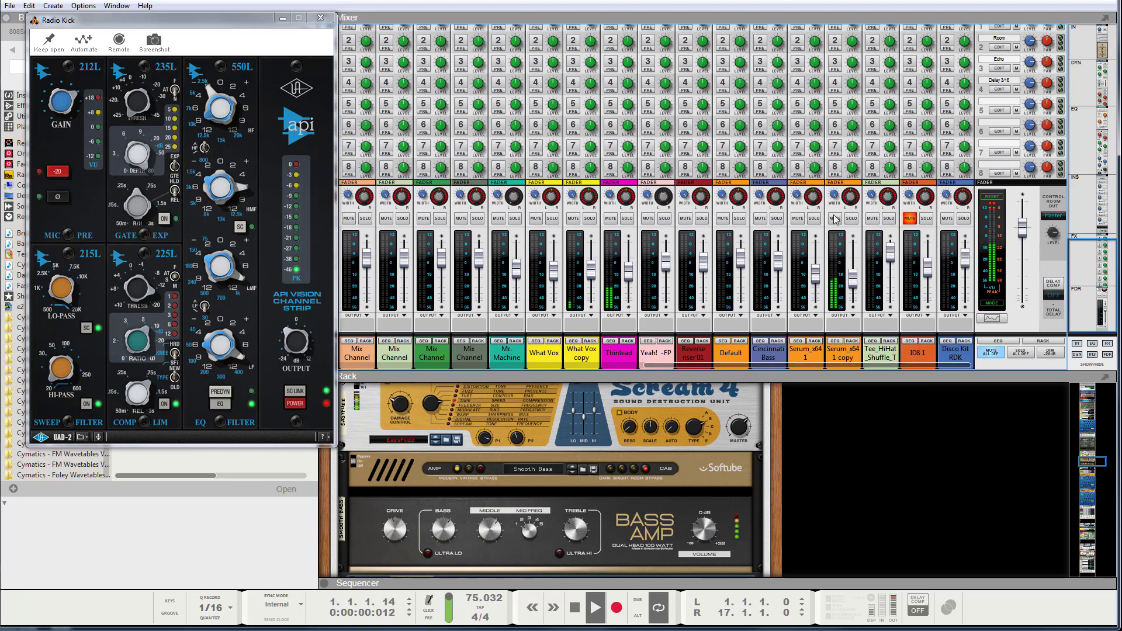
left_click(817, 350)
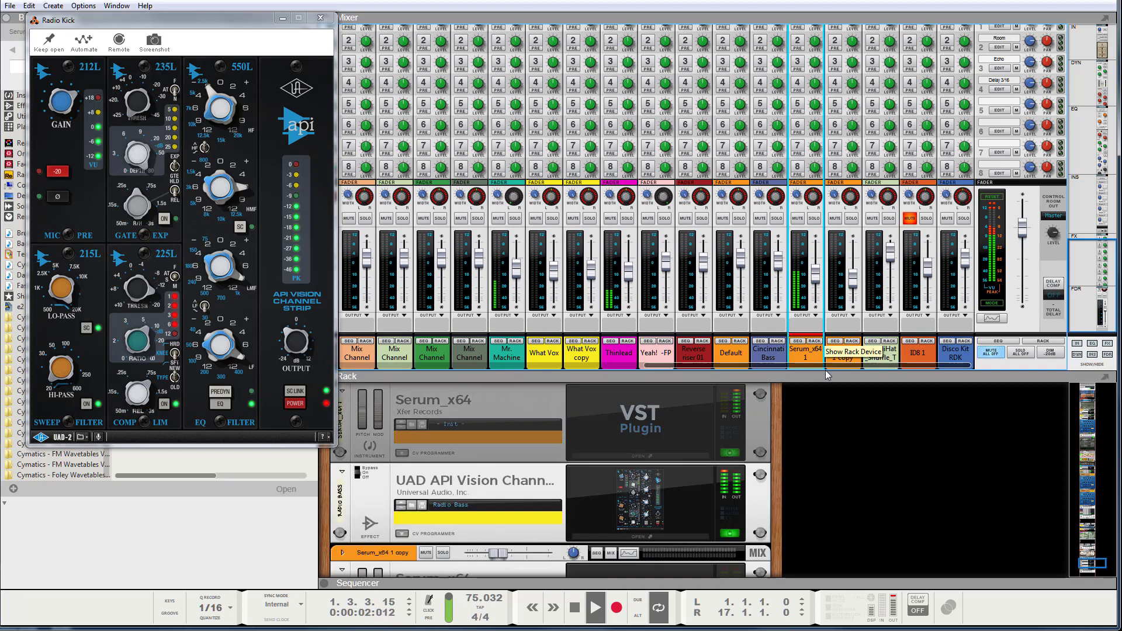
left_click_drag(813, 377, 802, 121)
left_click(624, 155)
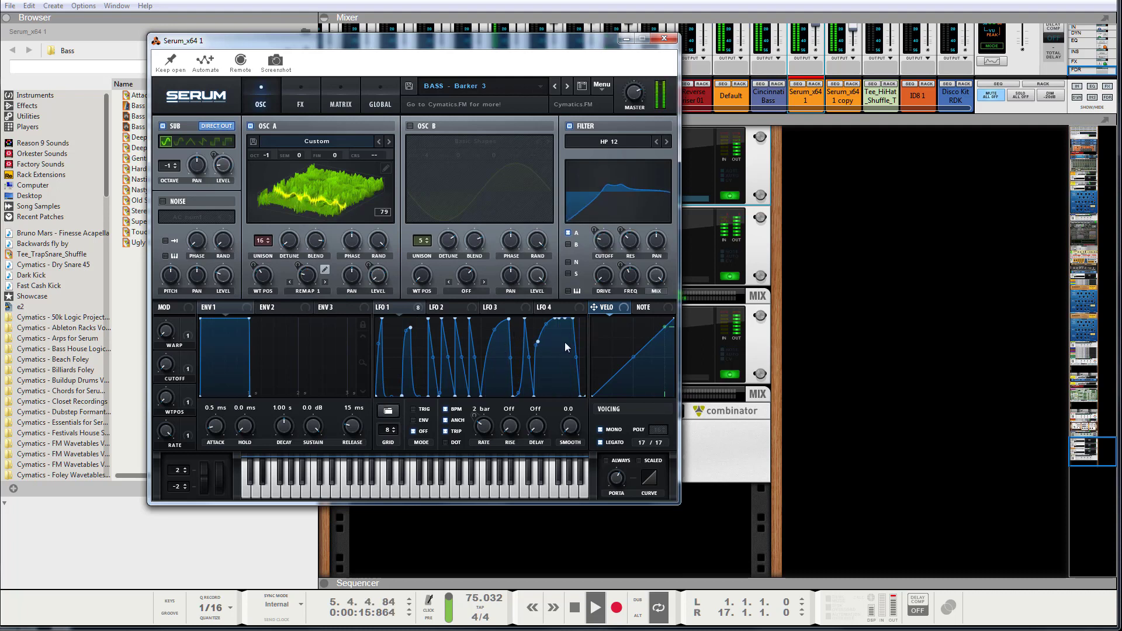
Step: Adjust the curves of the later peaks in Serum's LFO 1 while the song plays
mouse_move(539, 340)
left_mouse_down()
mouse_move(559, 377)
mouse_move(536, 335)
left_mouse_up()
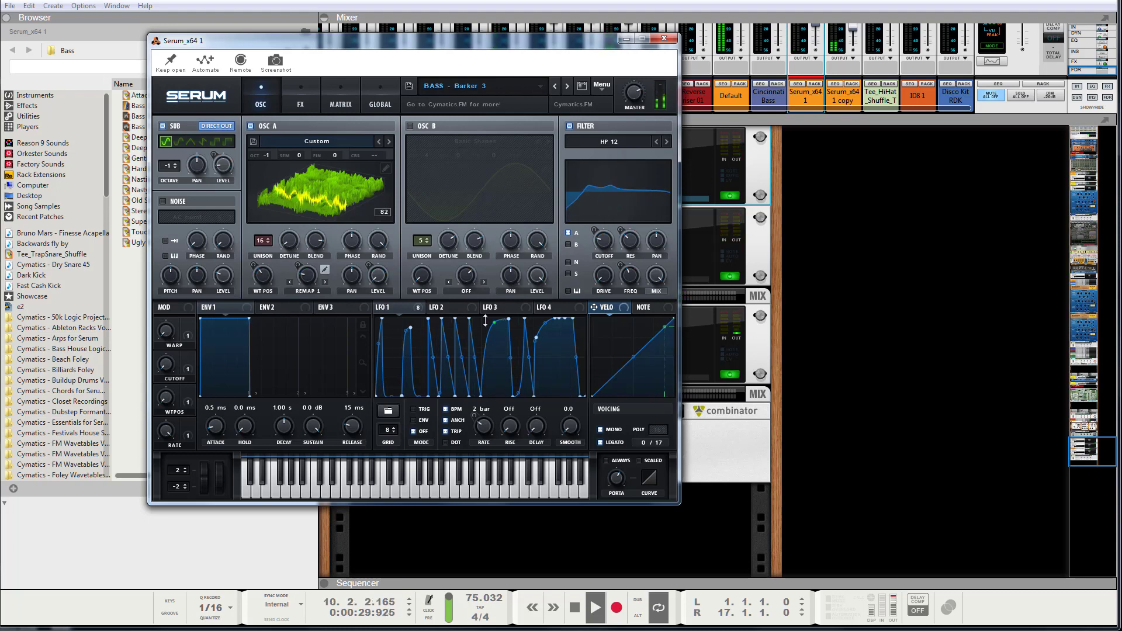
left_click_drag(495, 325, 499, 359)
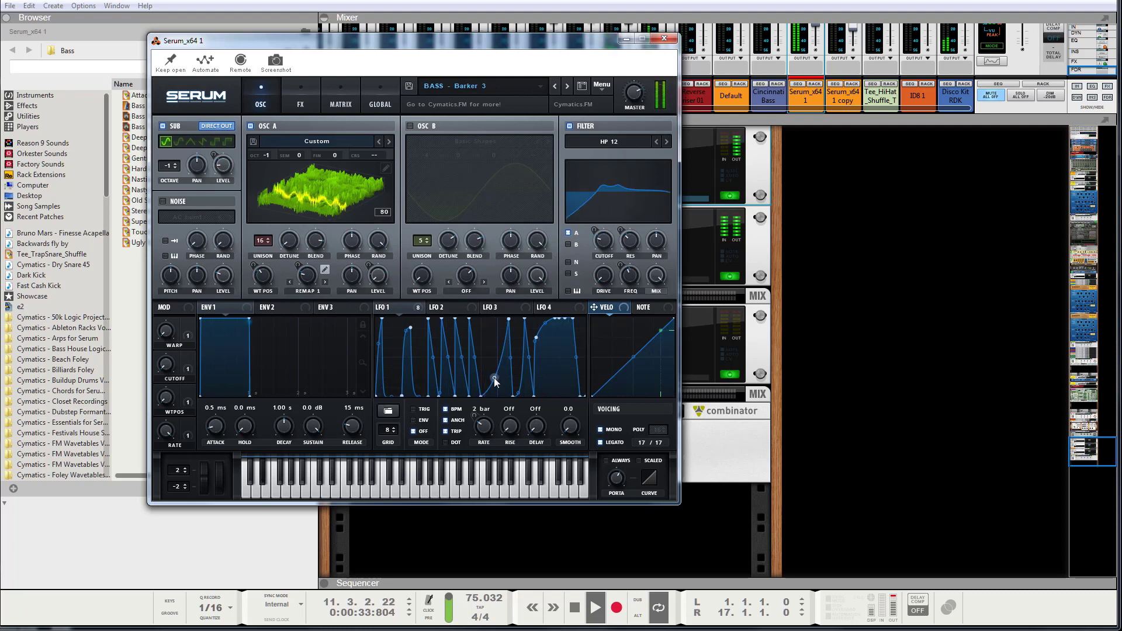
left_click_drag(493, 377, 495, 334)
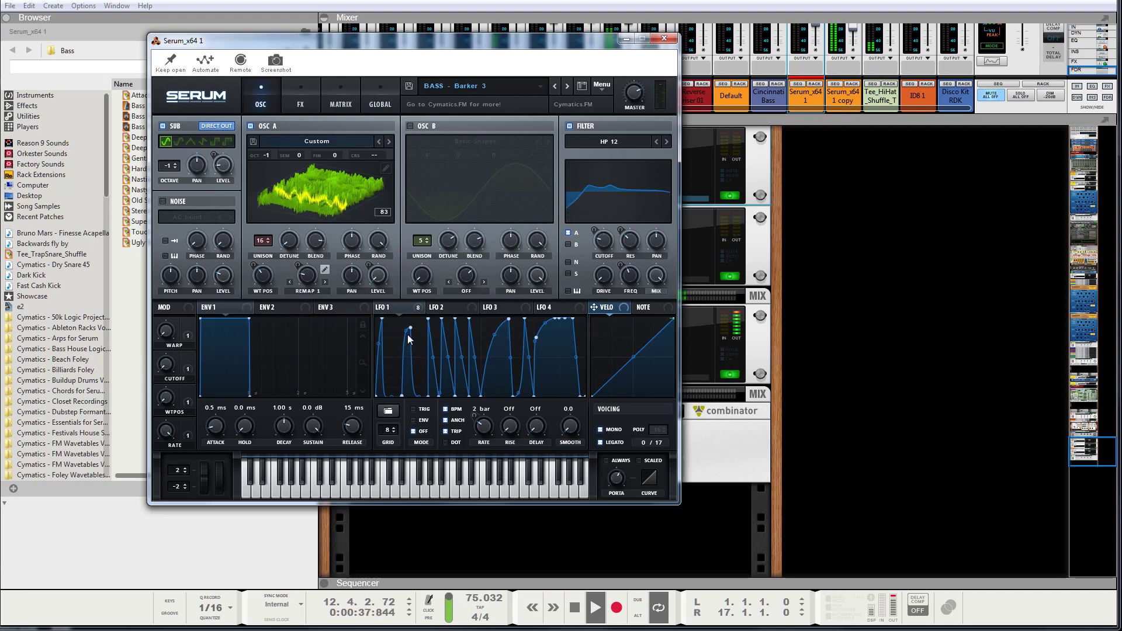
Step: Move the second peak point of LFO 1 to full height and stop playback
left_click_drag(407, 333, 417, 353)
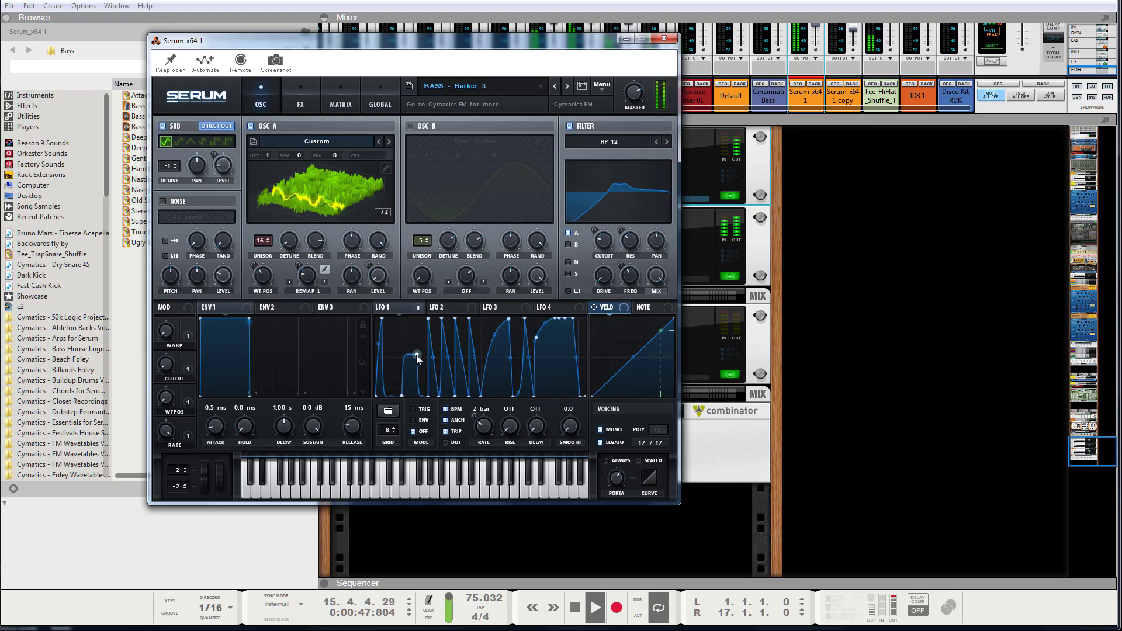
left_click_drag(417, 356, 413, 319)
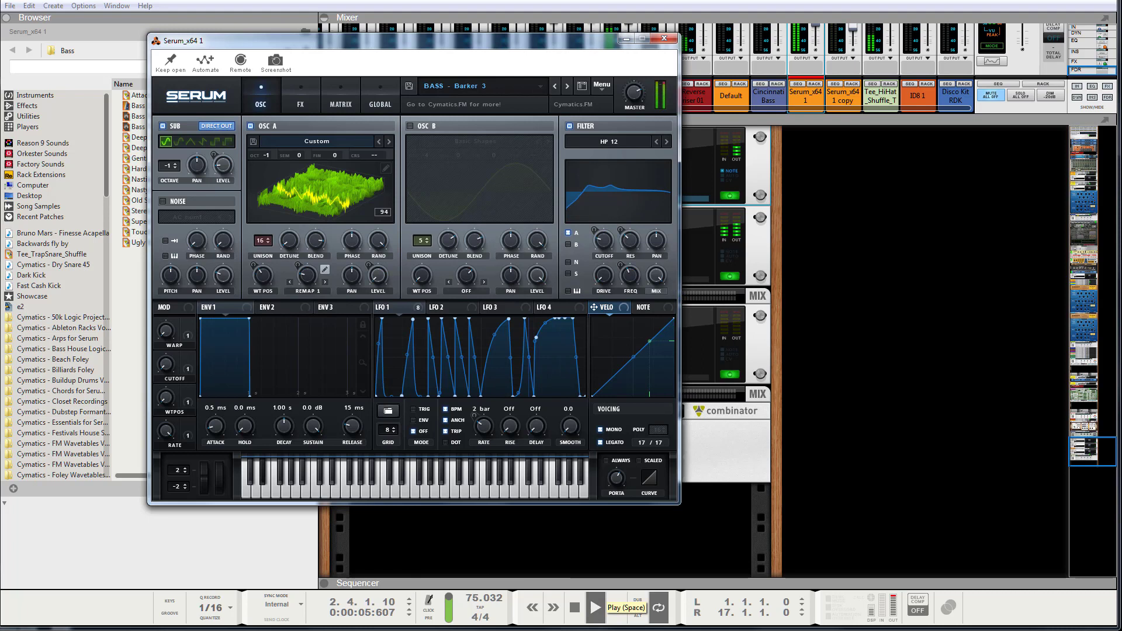
left_click(575, 608)
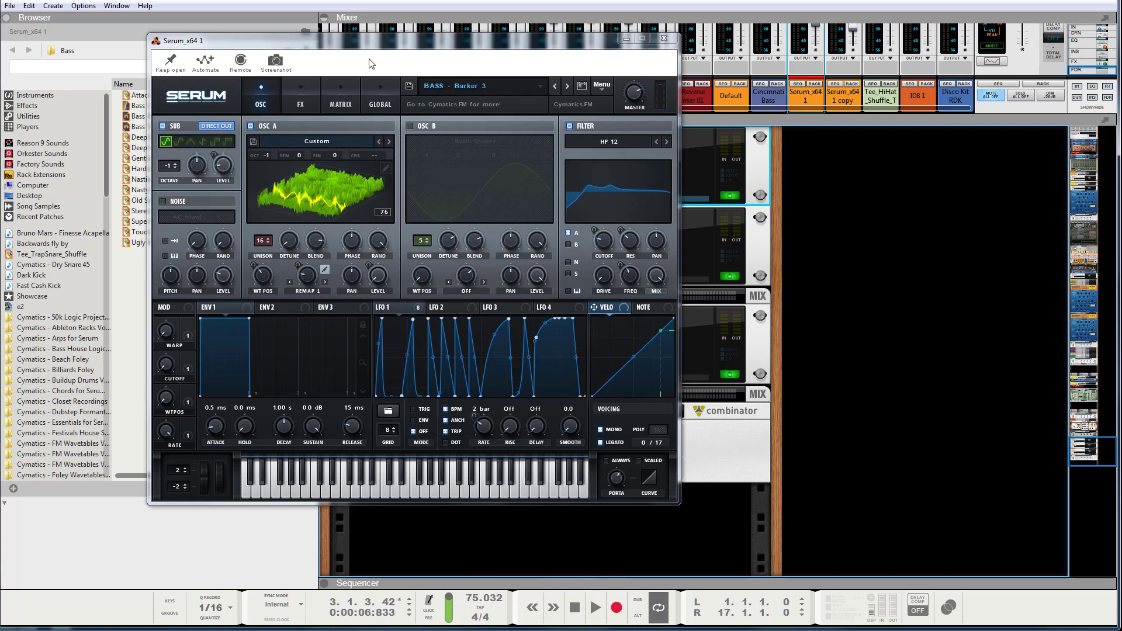
Step: Close the Serum synth, open the Radio Bass channel strip below it in the rack and play the song
left_click_drag(341, 45, 380, 82)
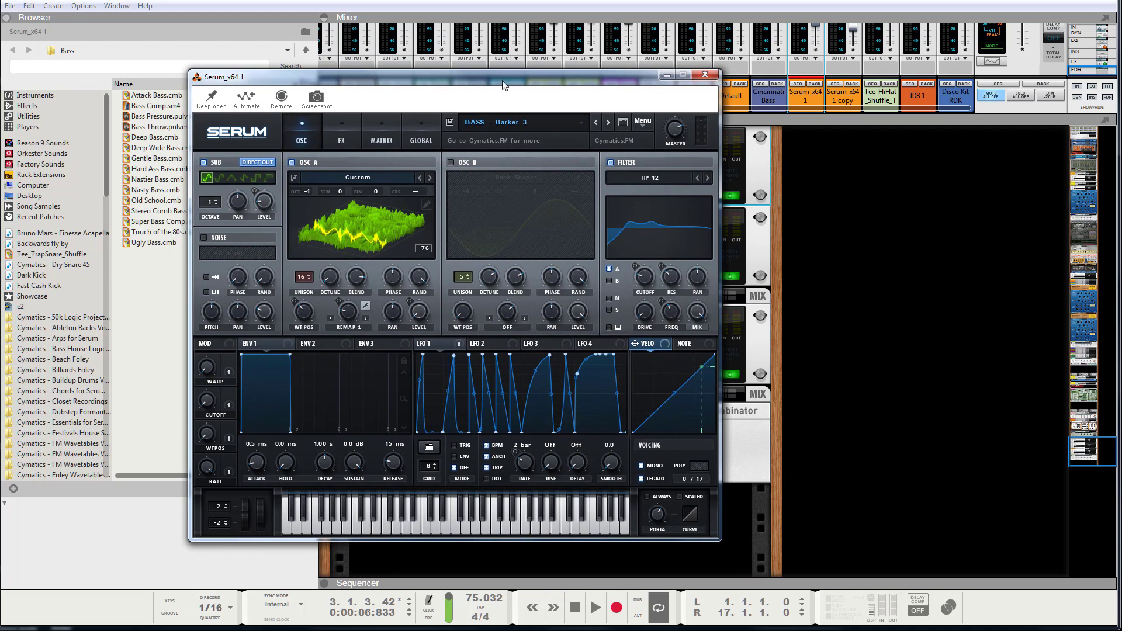
left_click(706, 75)
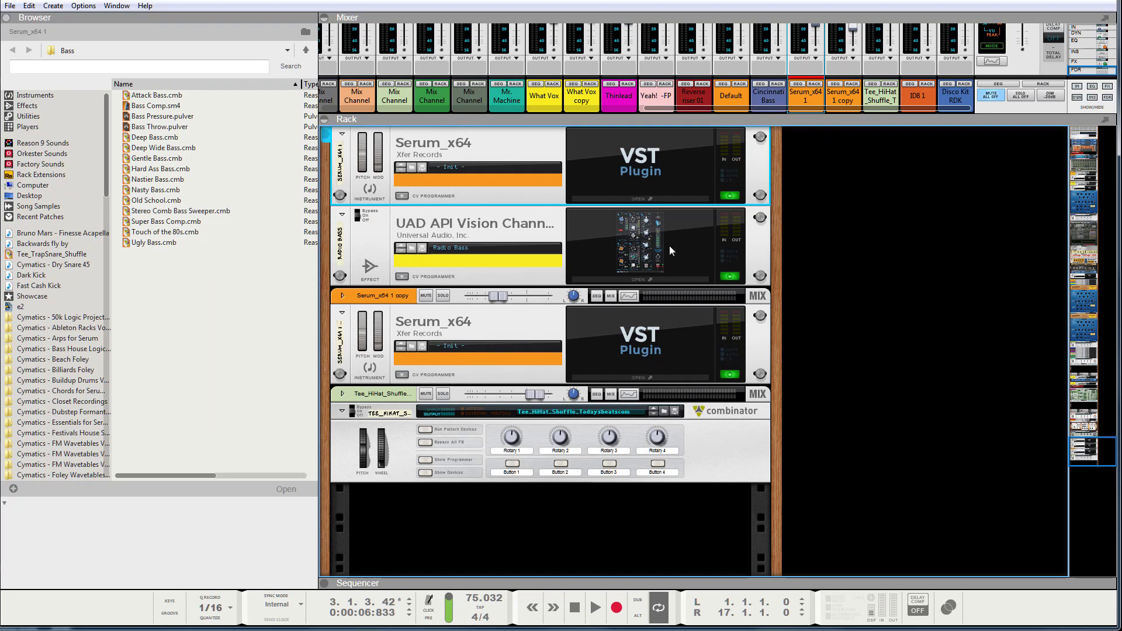
left_click(636, 238)
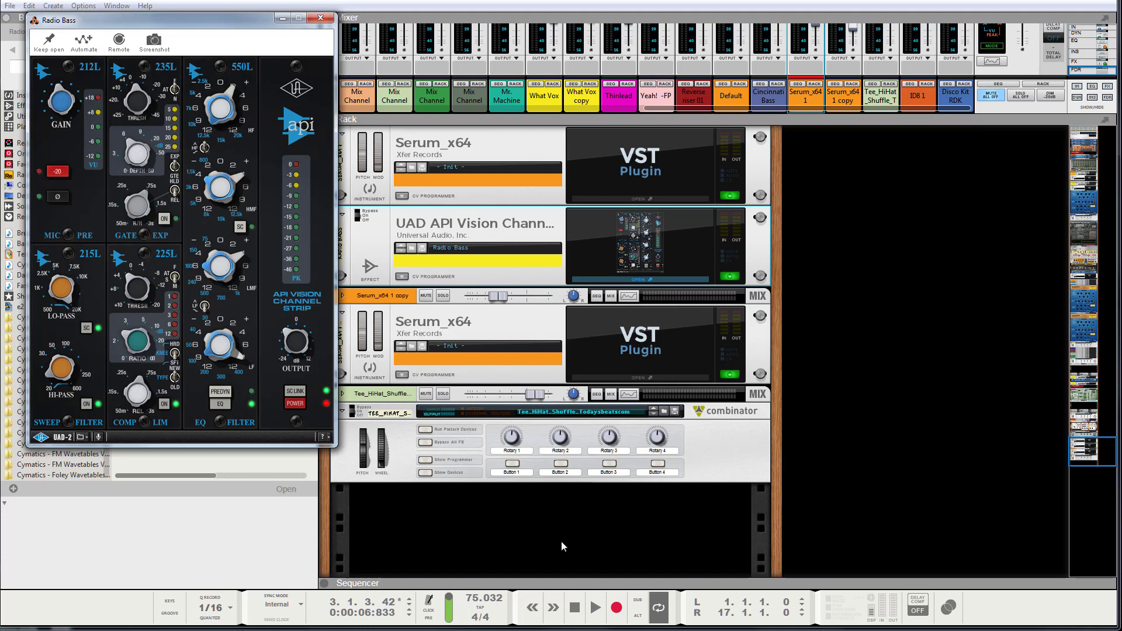
left_click(596, 608)
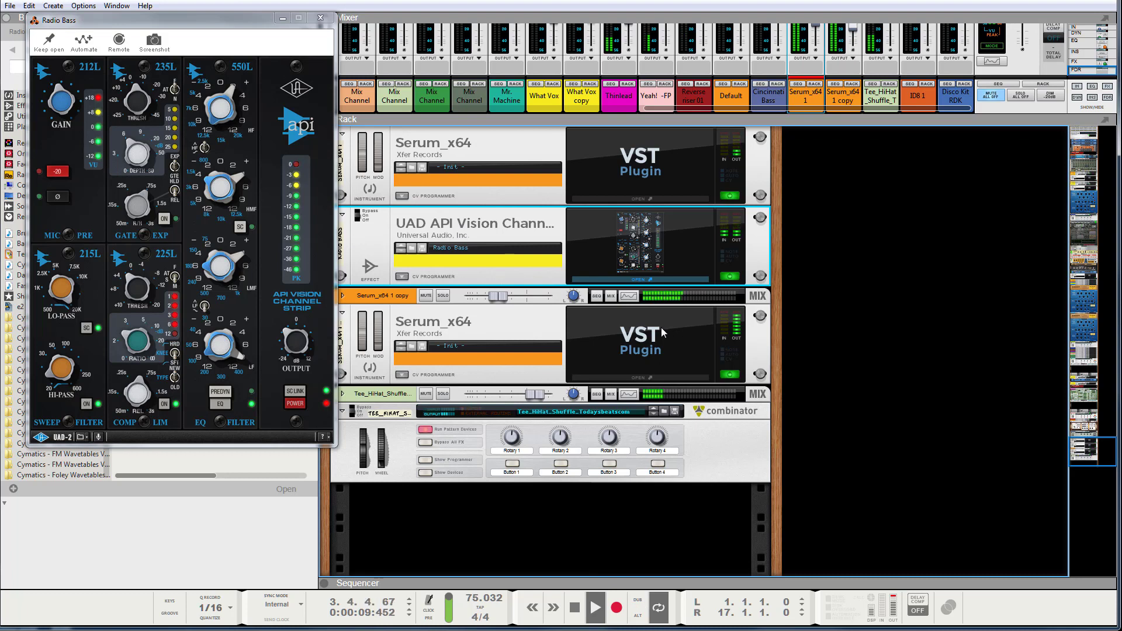
Step: Solo the Original Kick track to examine its Radio Kick channel strip during playback, and unsolo it with playback stopped
scroll(662, 332, "up", 15)
scroll(662, 332, "up", 20)
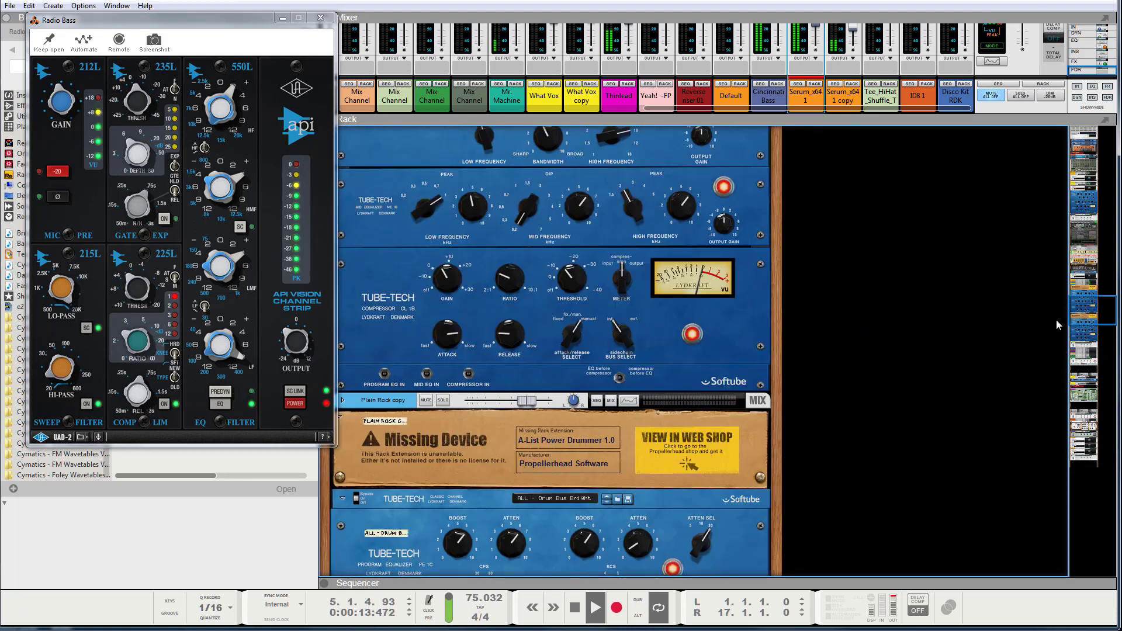
left_click_drag(1083, 310, 1082, 184)
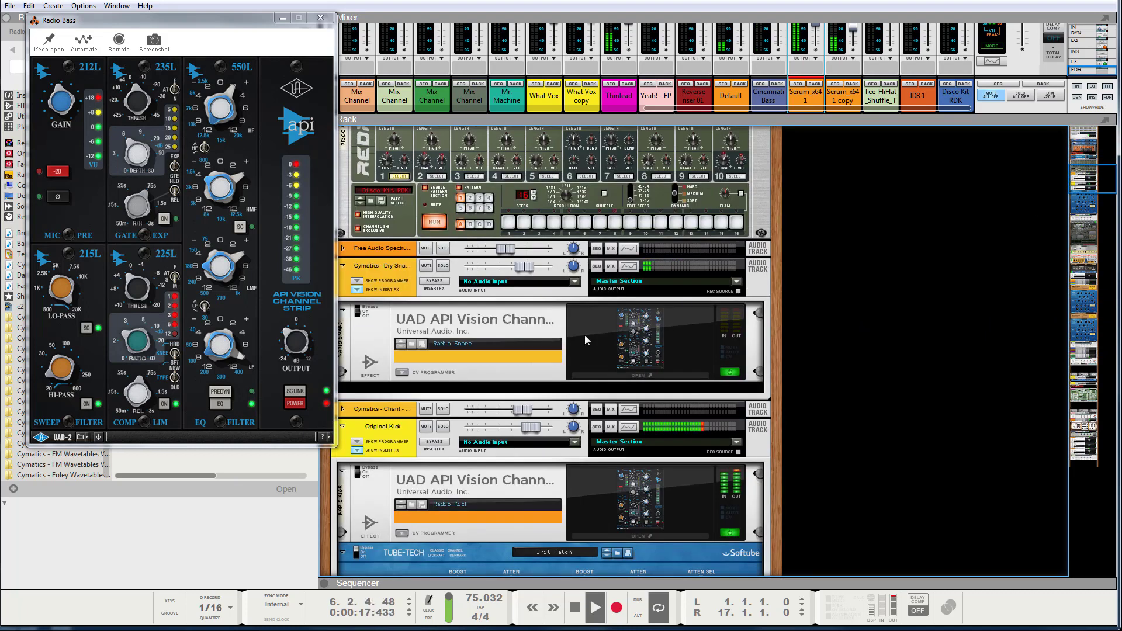
scroll(632, 345, "down", 3)
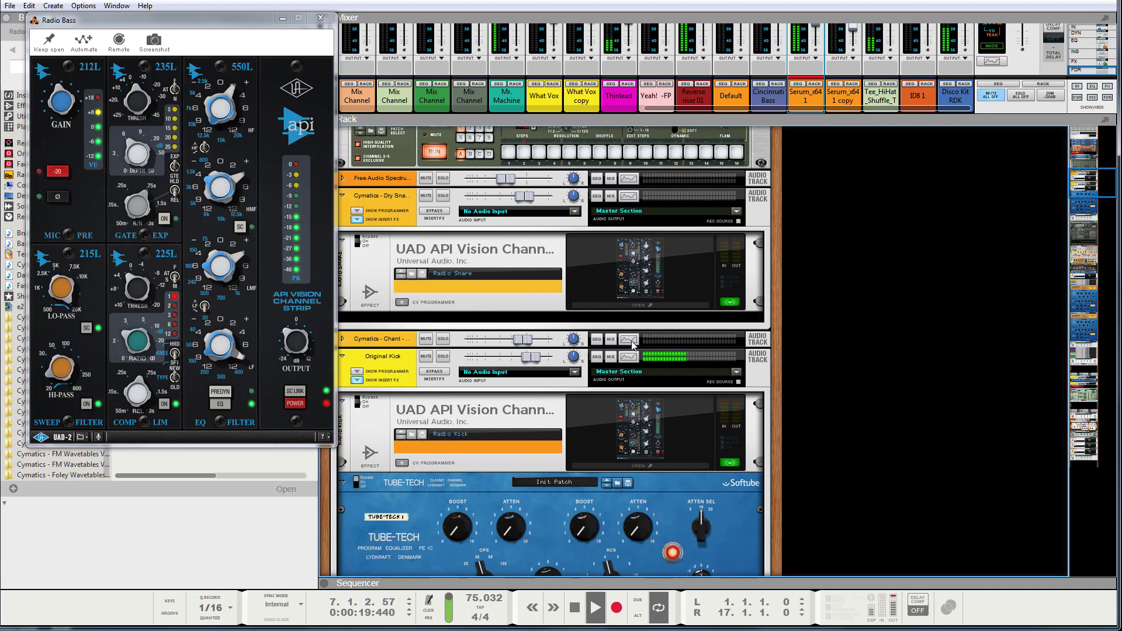
left_click(443, 357)
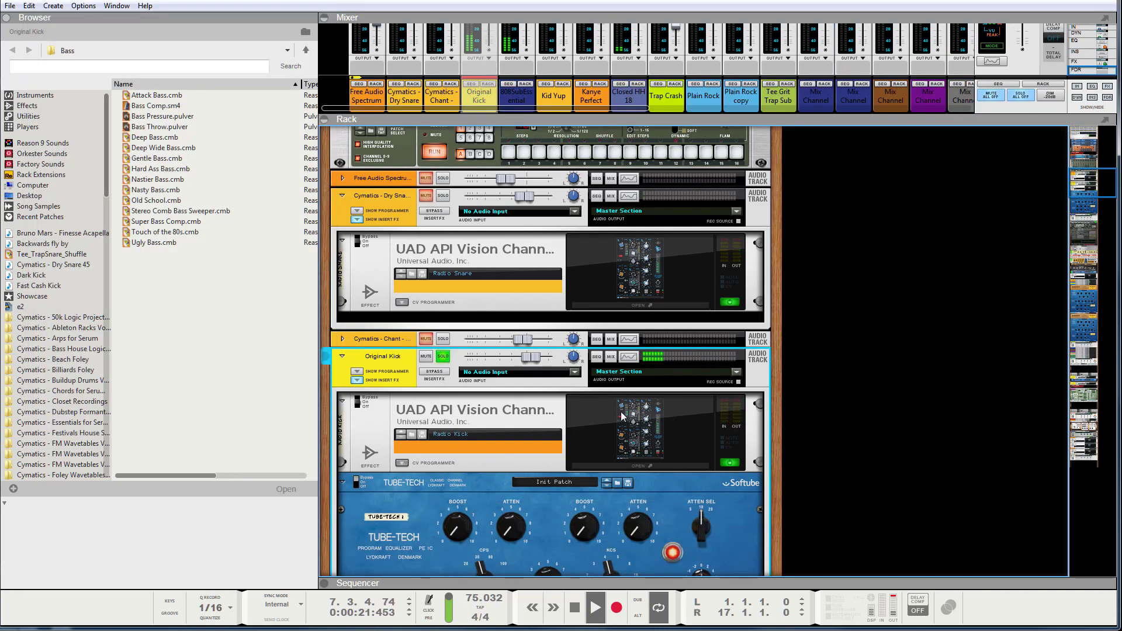
left_click(636, 423)
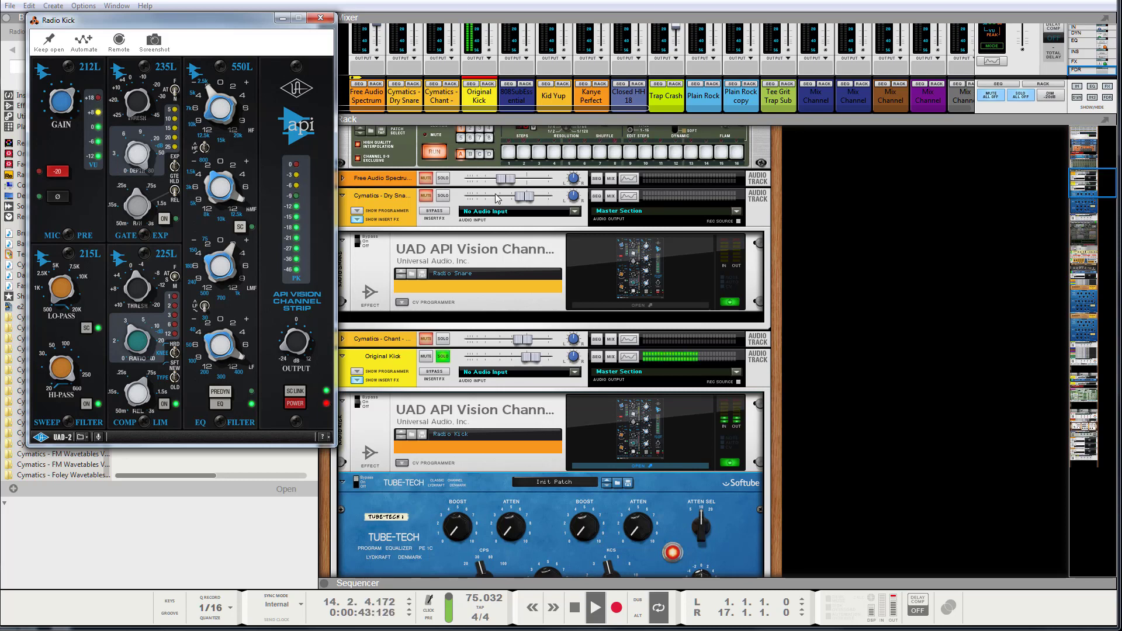
left_click(442, 358)
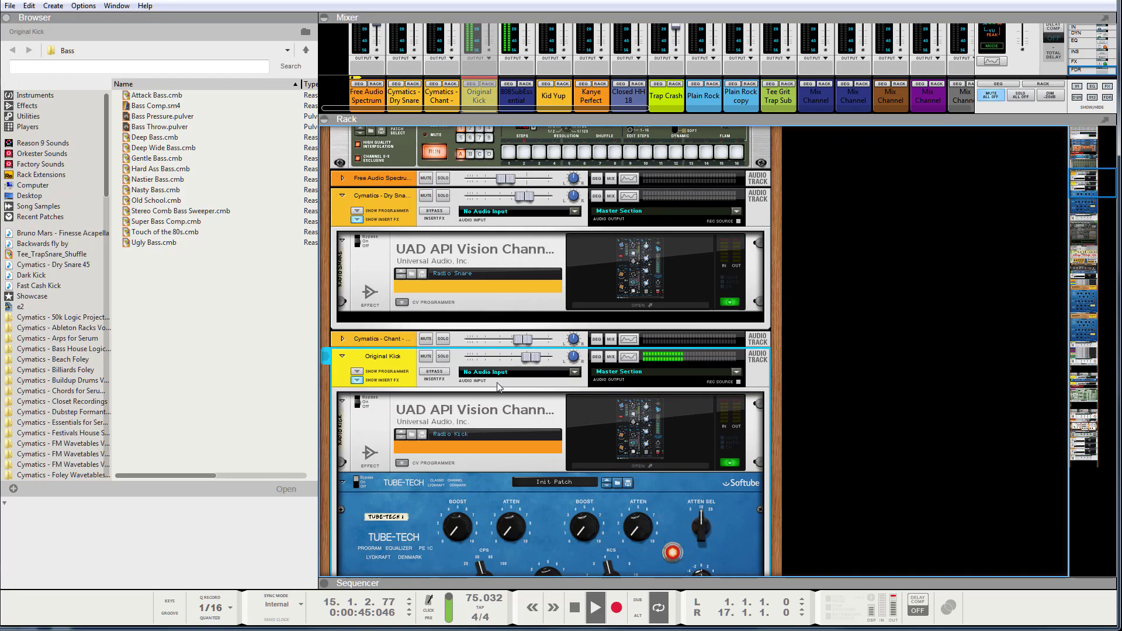
left_click(576, 613)
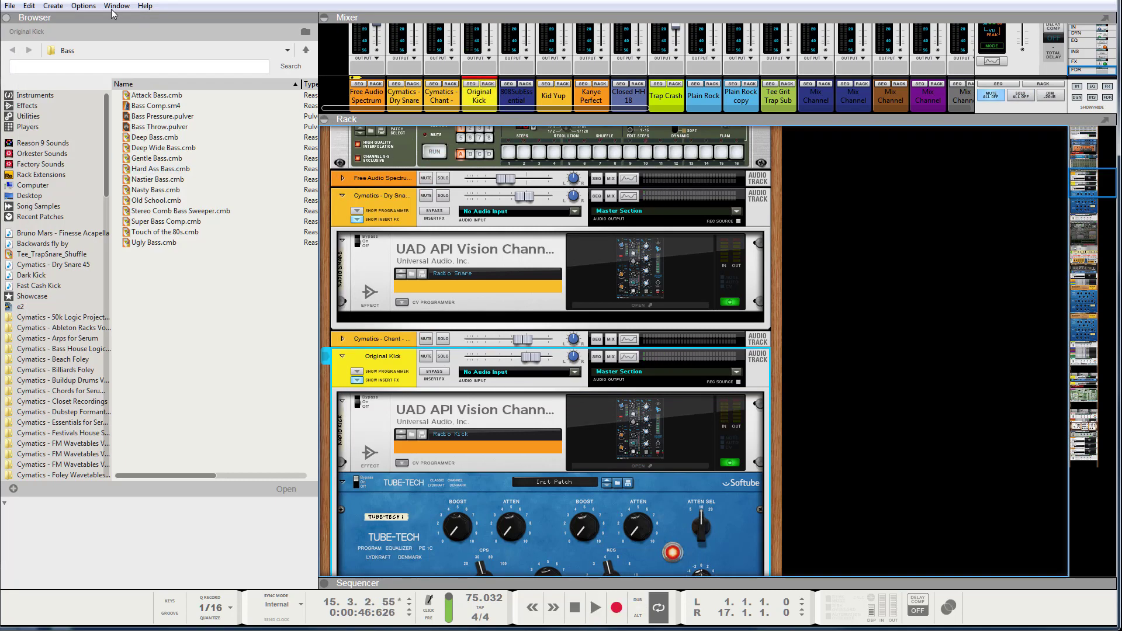
Step: Review the audio settings and the VST plugin folders in the Preferences, and close them
left_click(148, 7)
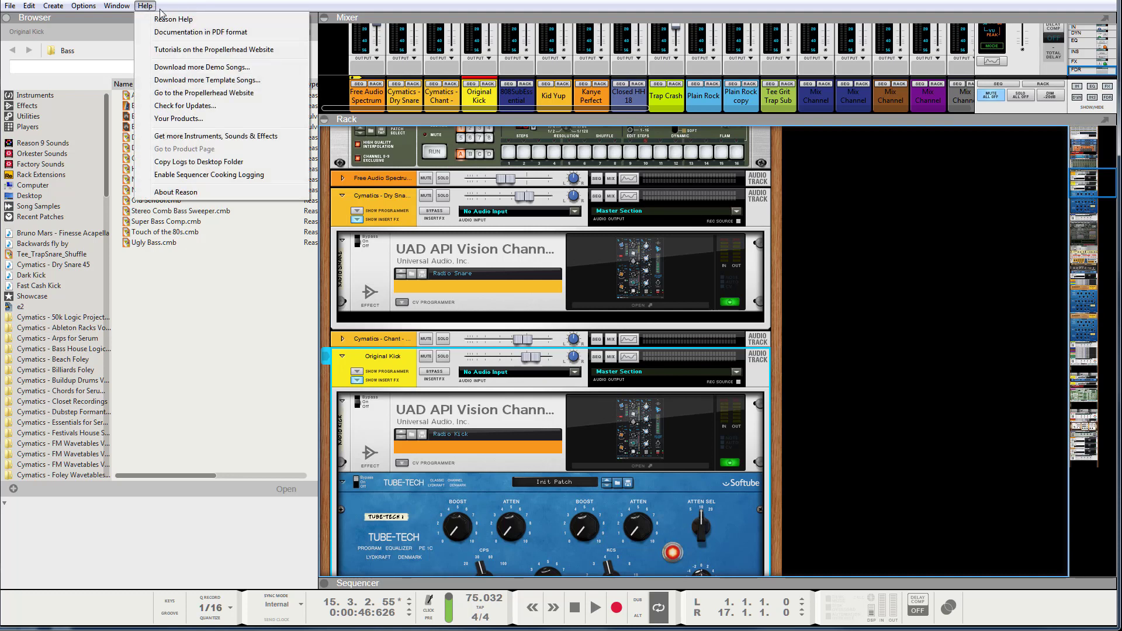
mouse_move(29, 10)
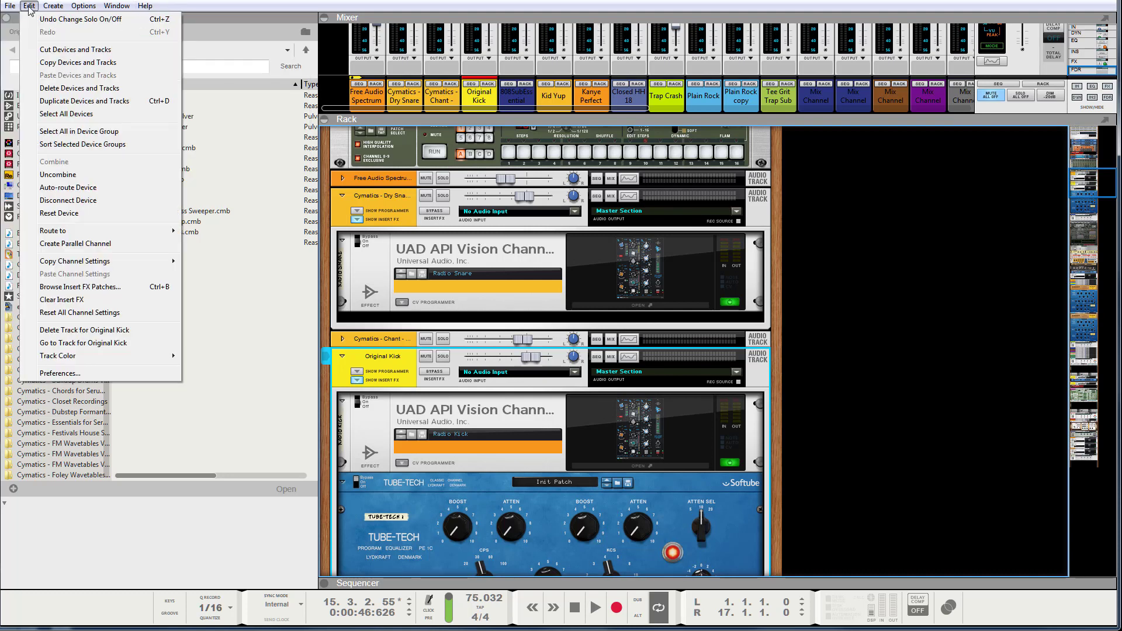
left_click(59, 373)
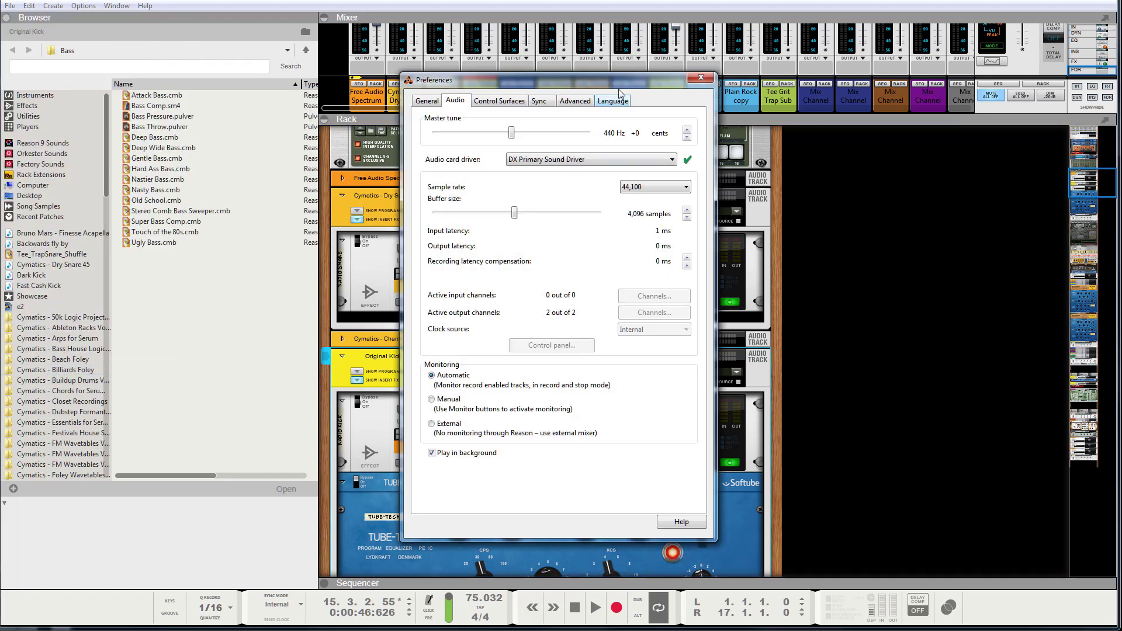
left_click(573, 102)
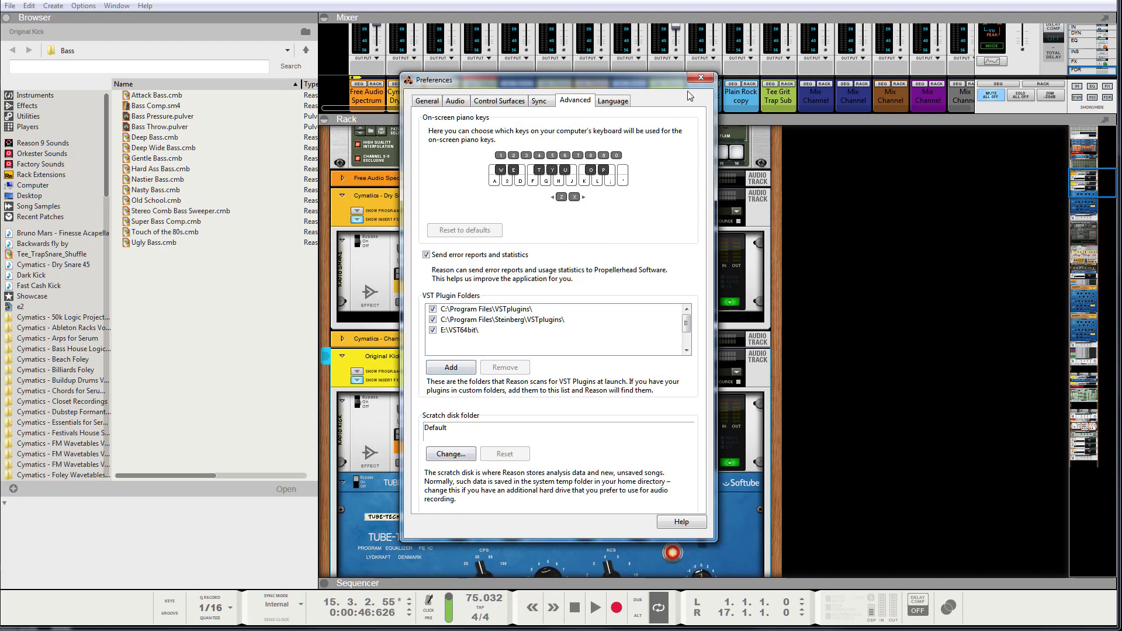
left_click(701, 78)
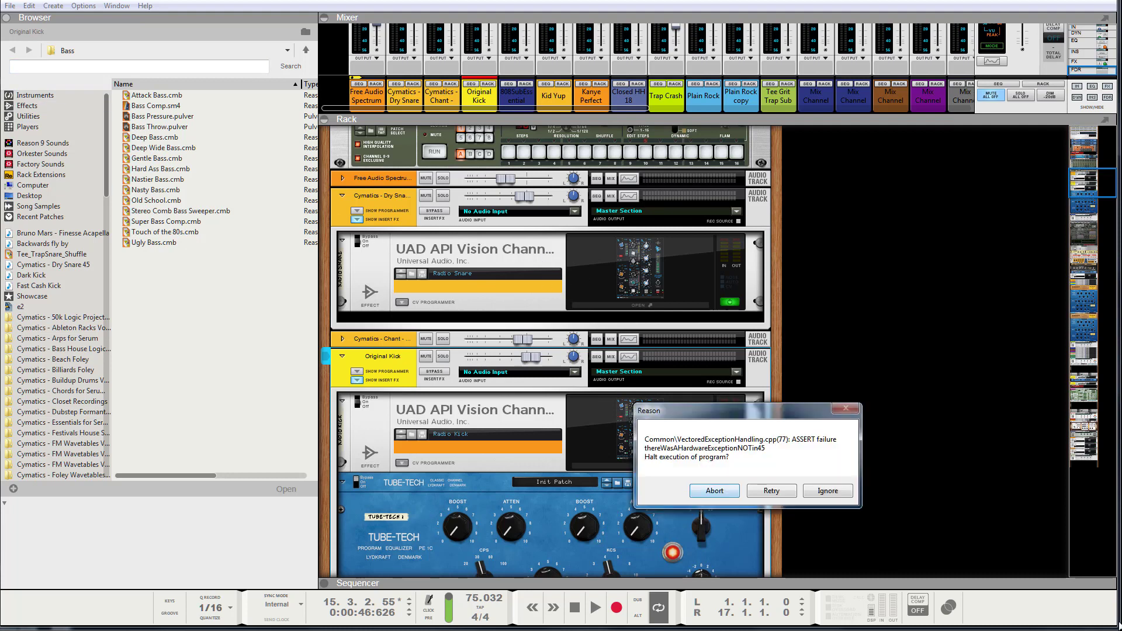
Step: Ignore the assertion failure error and continue running the program
left_click(845, 495)
left_click(828, 496)
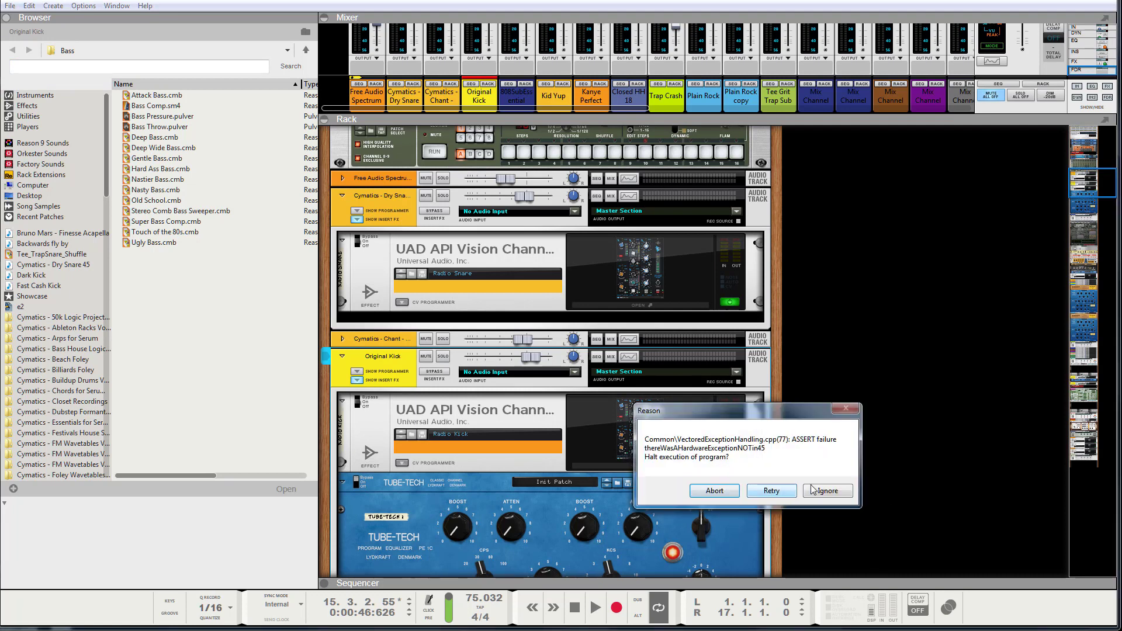
left_click(828, 497)
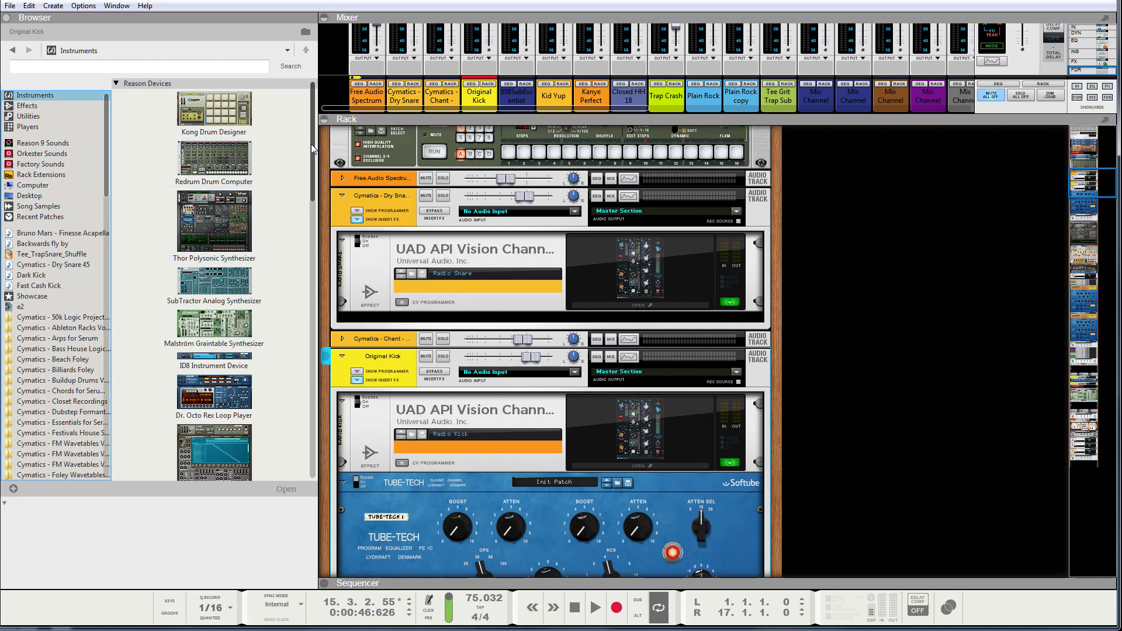
Step: Look through the browser's Instruments list to examine the VST instruments of the different manufacturers
scroll(312, 149, "down", 1)
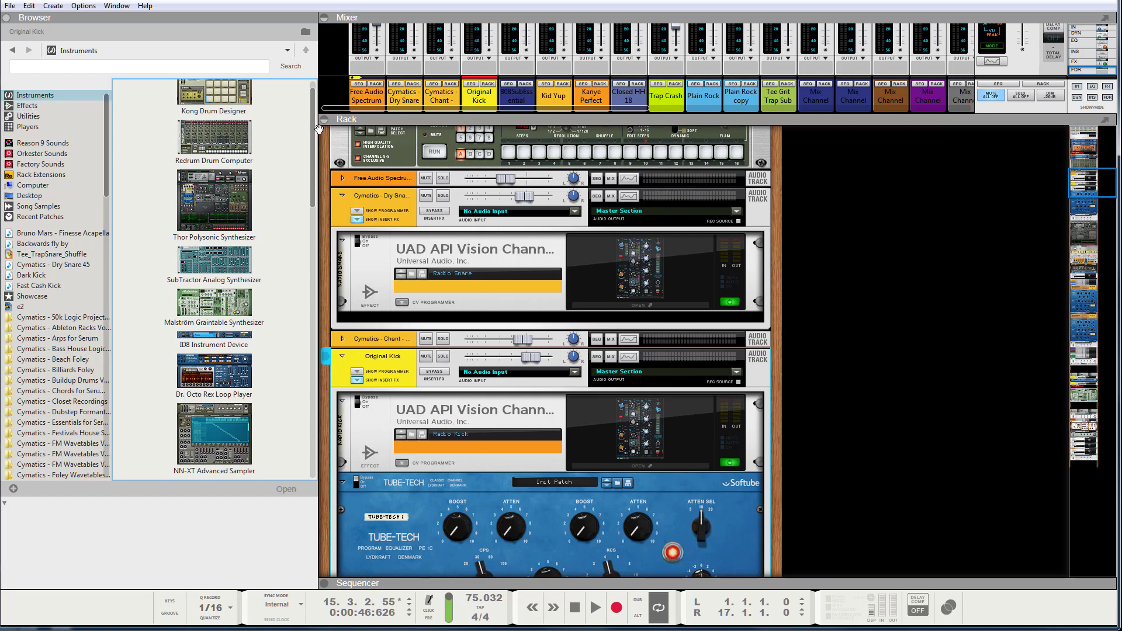
scroll(313, 145, "down", 1)
left_click_drag(313, 145, 310, 264)
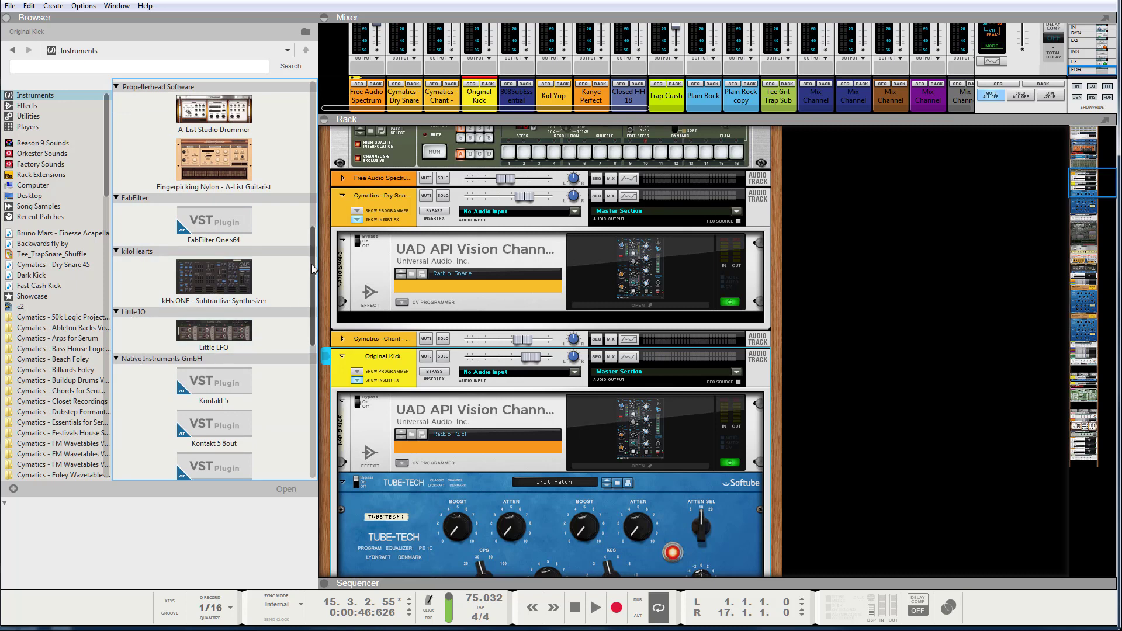
left_click_drag(311, 265, 296, 378)
scroll(296, 386, "down", 1)
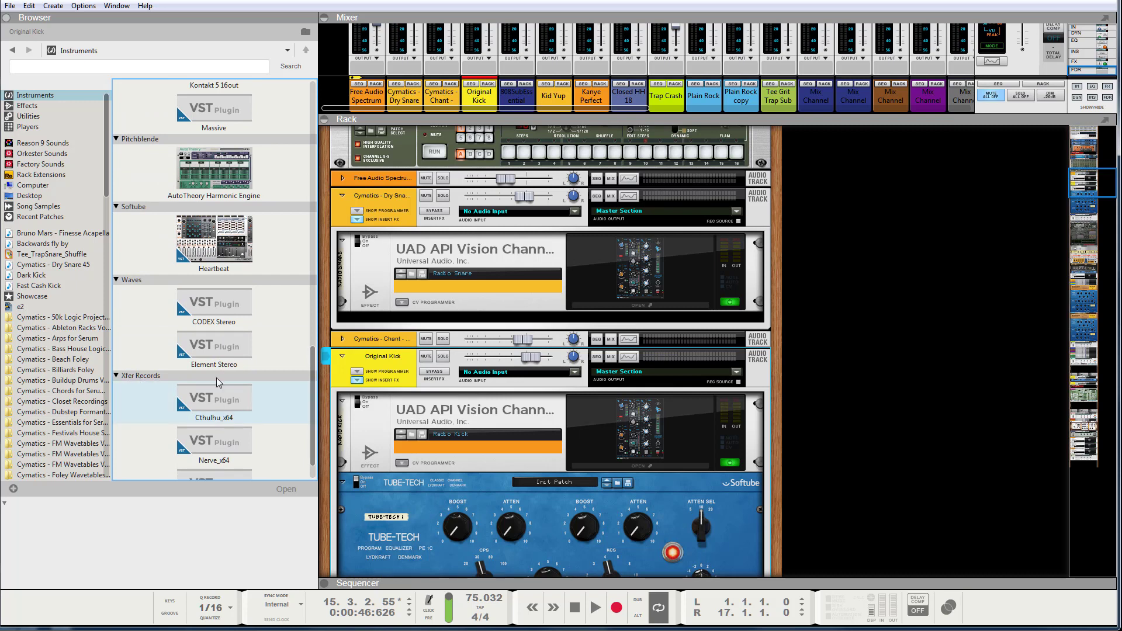
left_click_drag(314, 370, 310, 387)
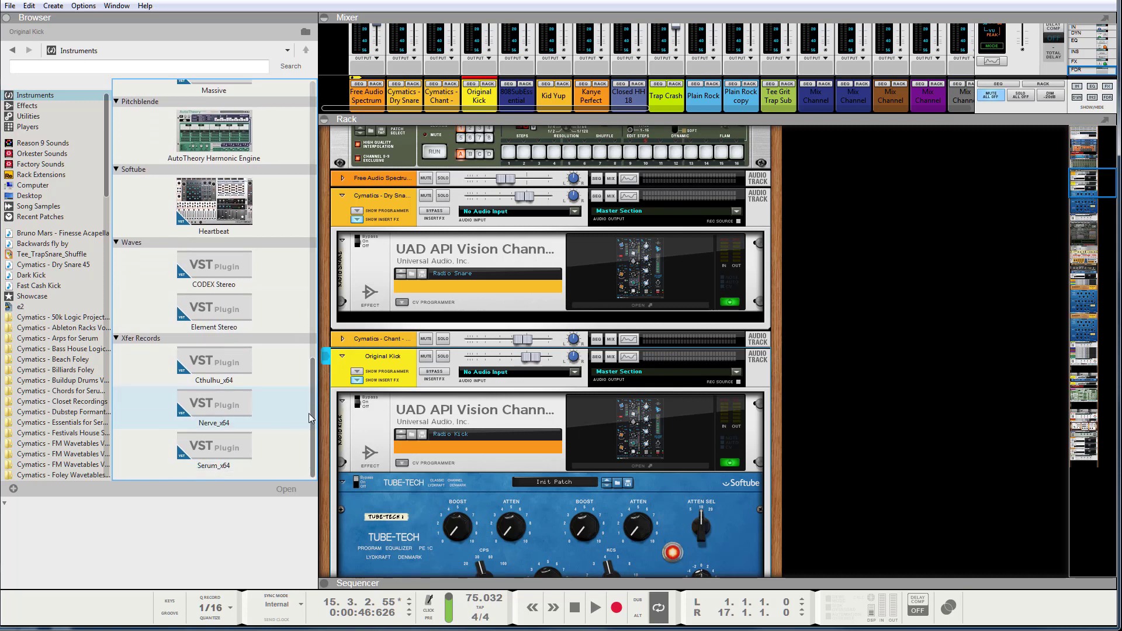
left_click_drag(311, 424, 316, 340)
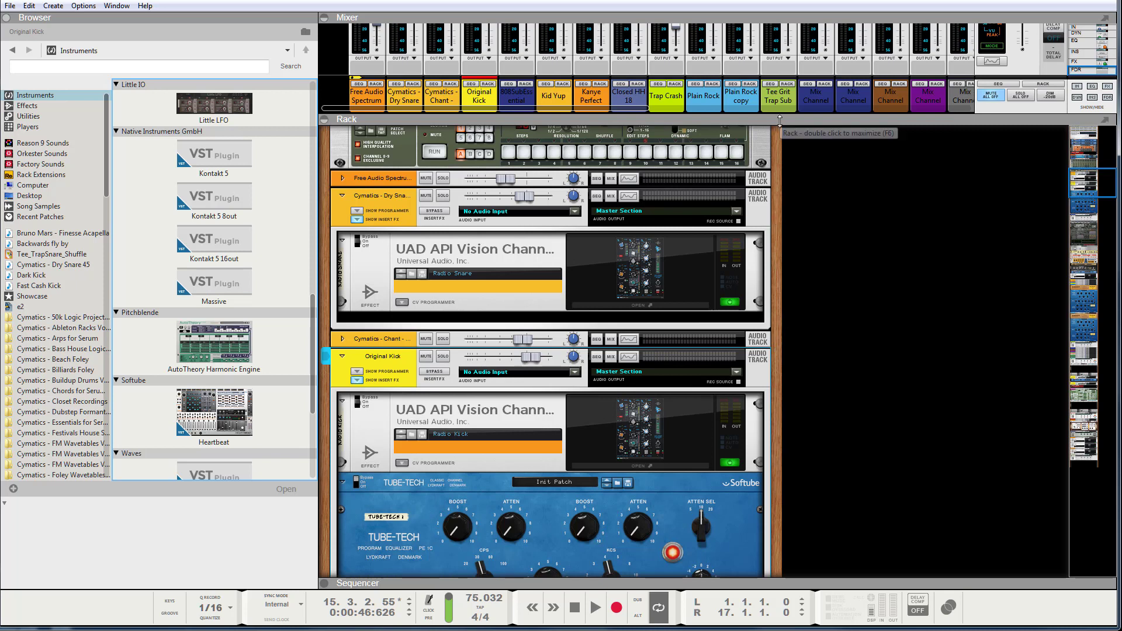
Step: Enlarge the mixer area above the rack so that the channel faders fit in view
left_click_drag(779, 120, 801, 275)
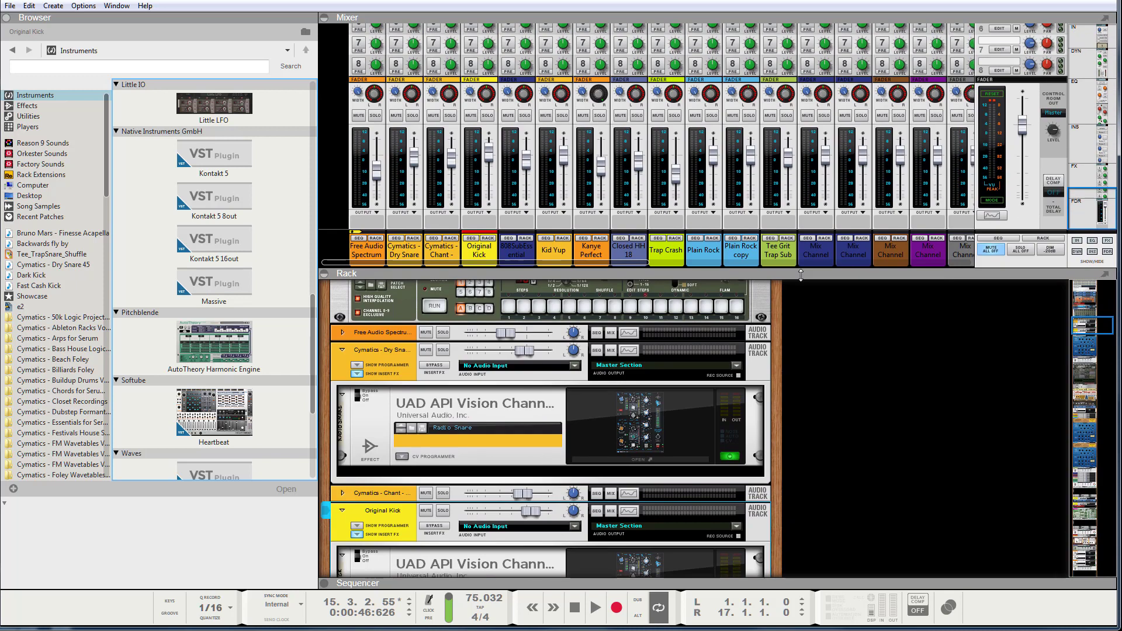
left_click(11, 6)
mouse_move(34, 7)
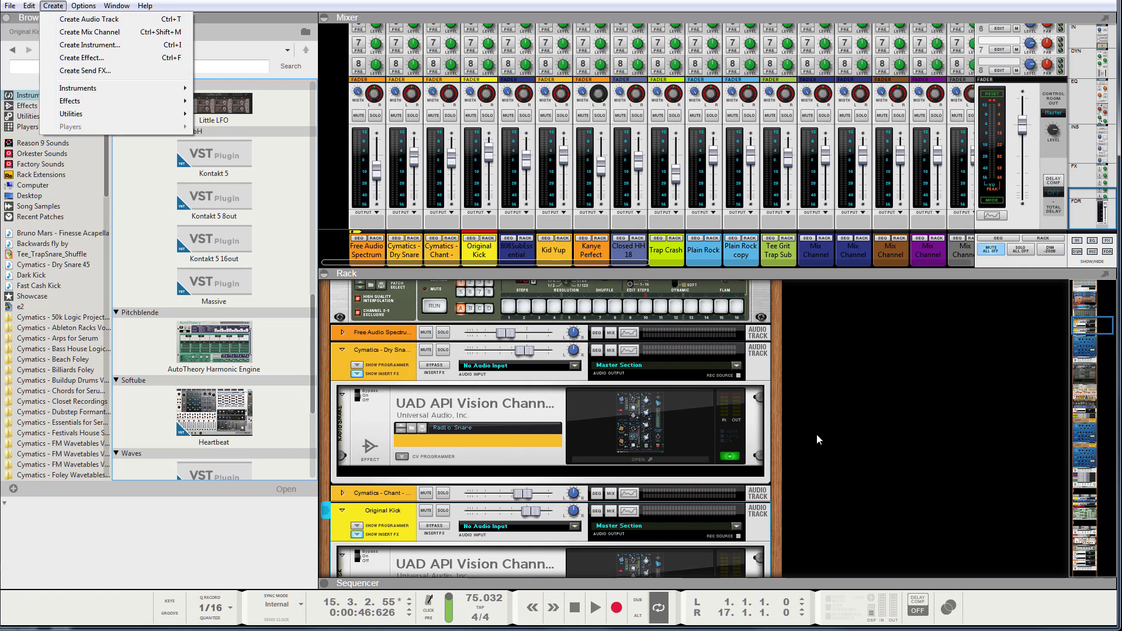
left_click(845, 436)
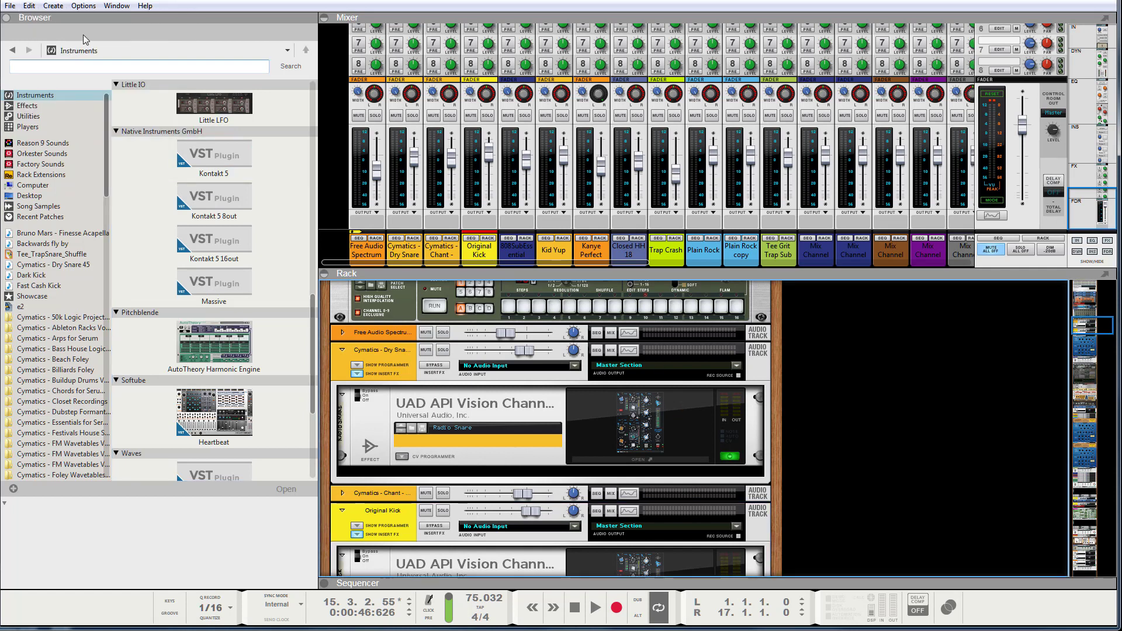
left_click(29, 6)
mouse_move(11, 6)
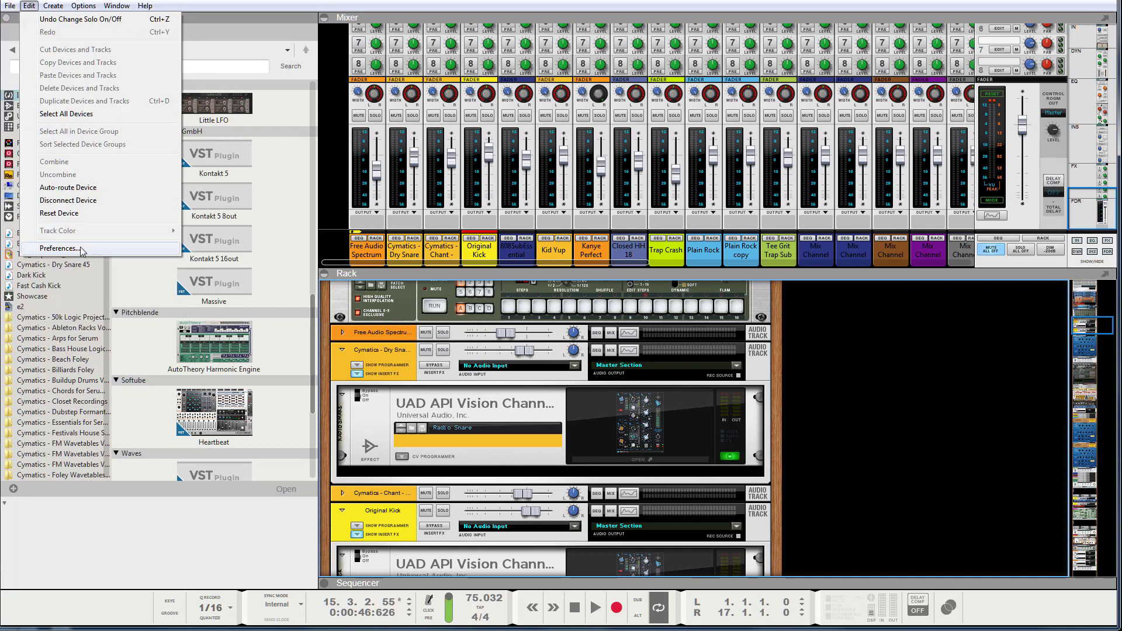
left_click(809, 346)
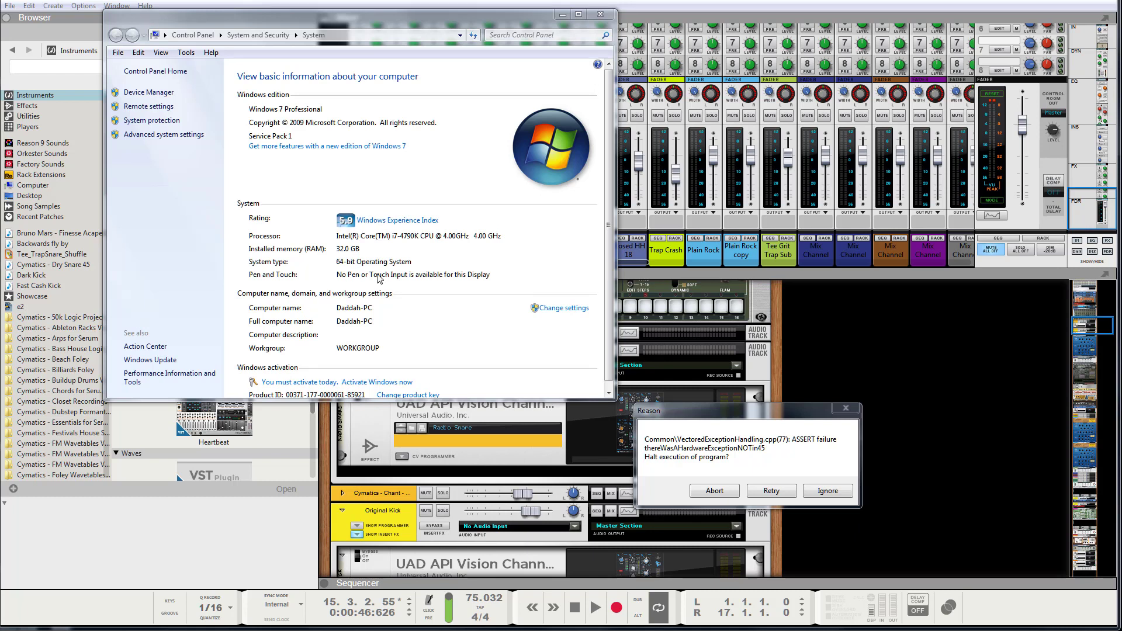
Step: Examine the computer's Windows Experience Index component scores and return to the song in Reason
left_click(370, 220)
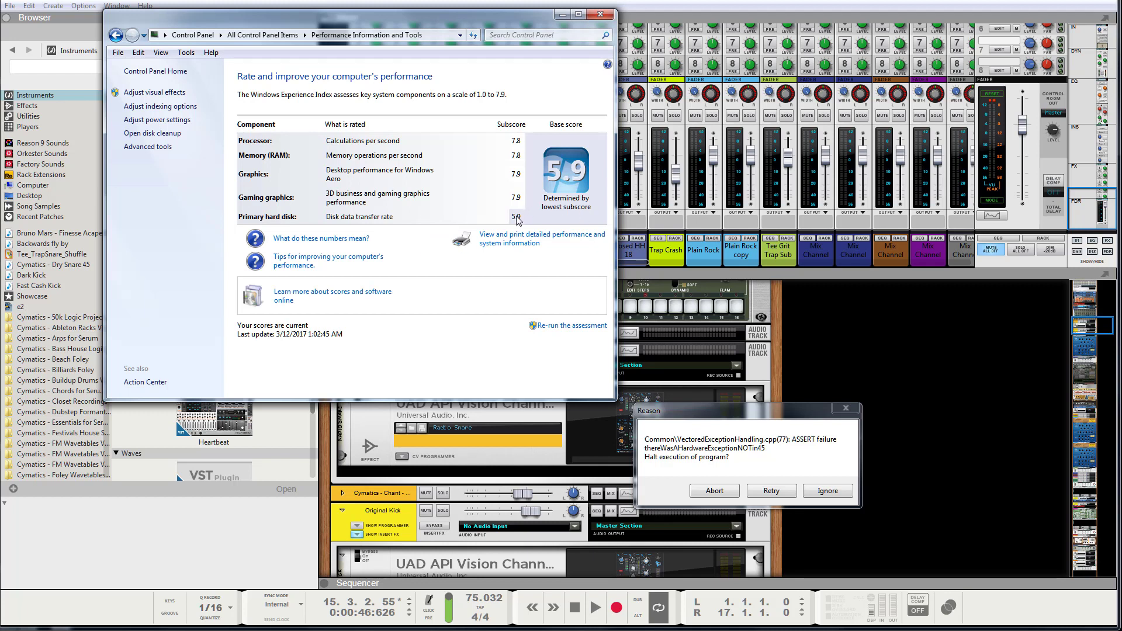
key("alt+Left")
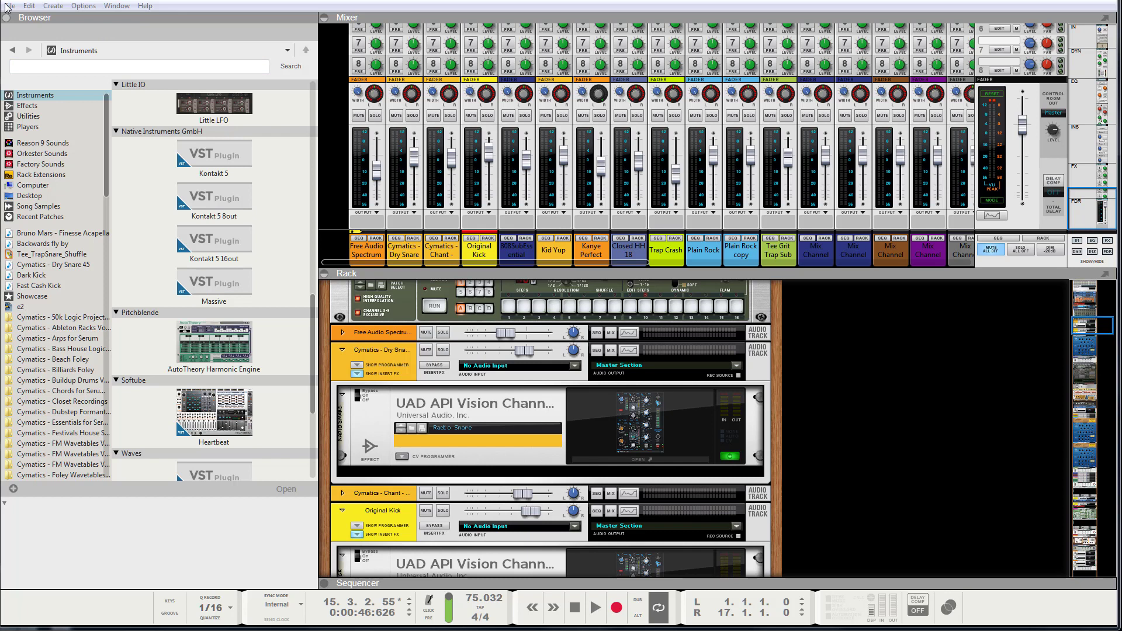
left_click(861, 528)
left_click(880, 531)
left_click(880, 531)
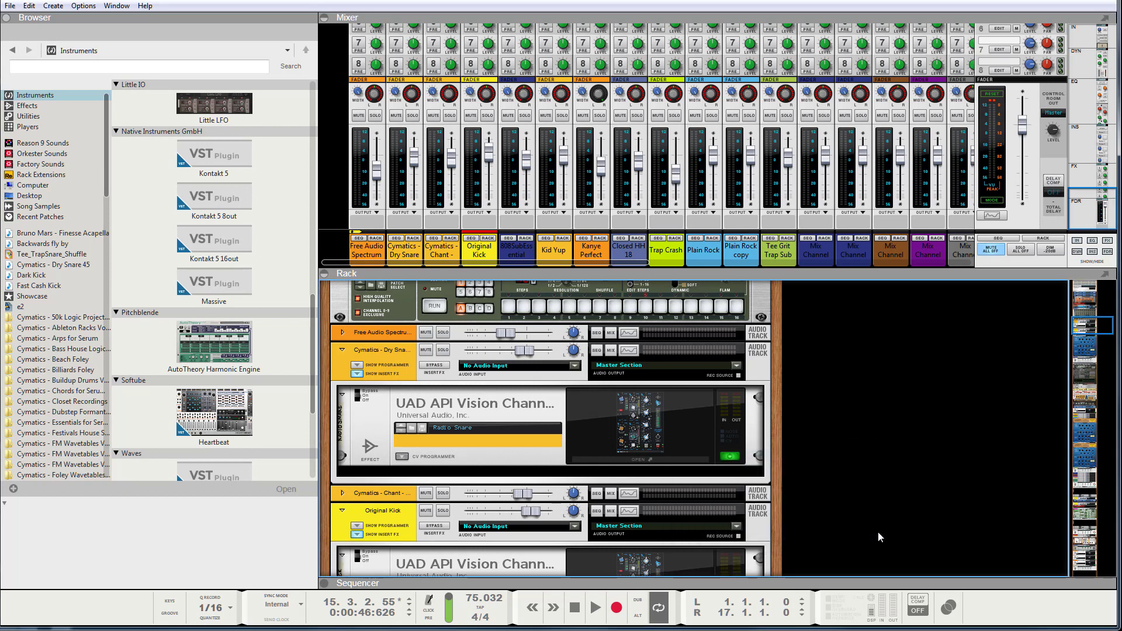
Step: Open the General preferences to examine the CPU usage limit and the multi-core audio rendering option
left_click(11, 7)
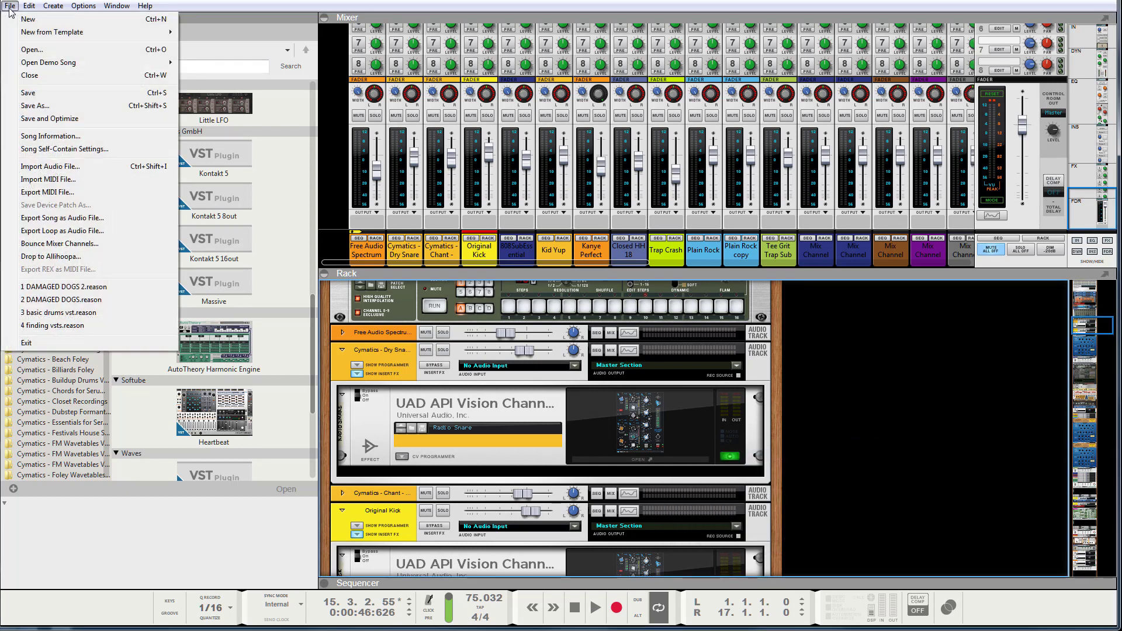
mouse_move(30, 7)
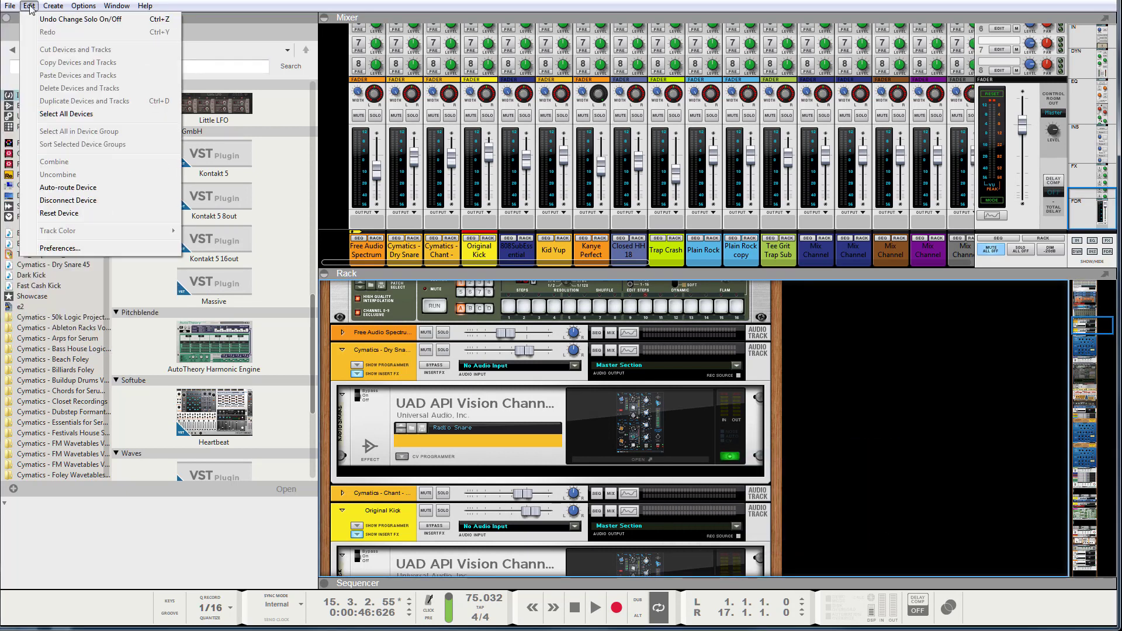
left_click(82, 249)
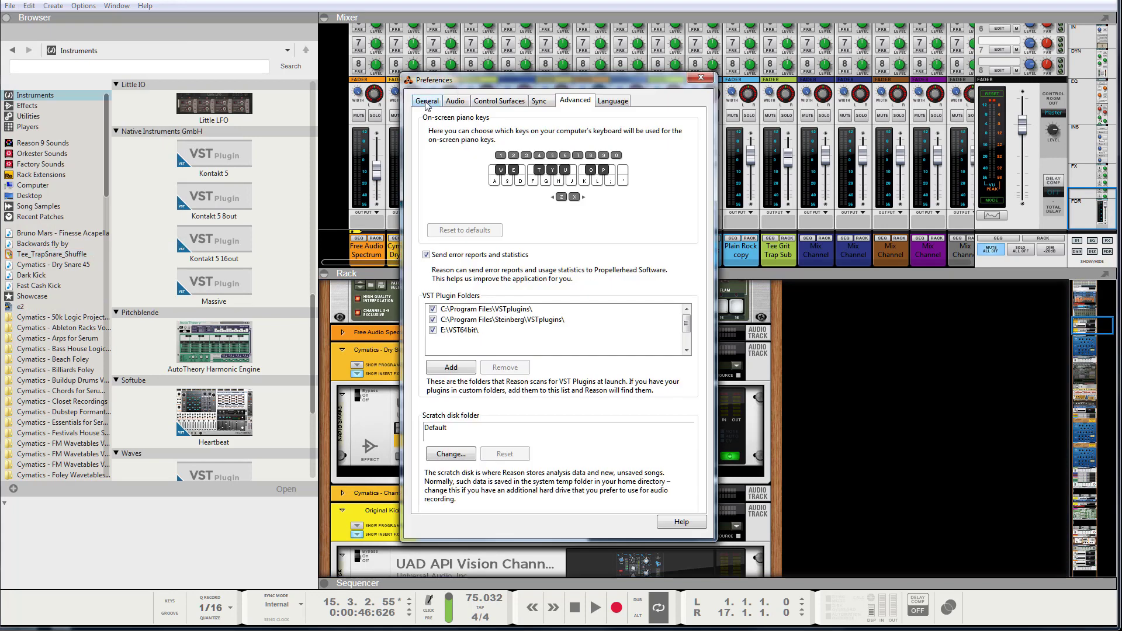
left_click(427, 102)
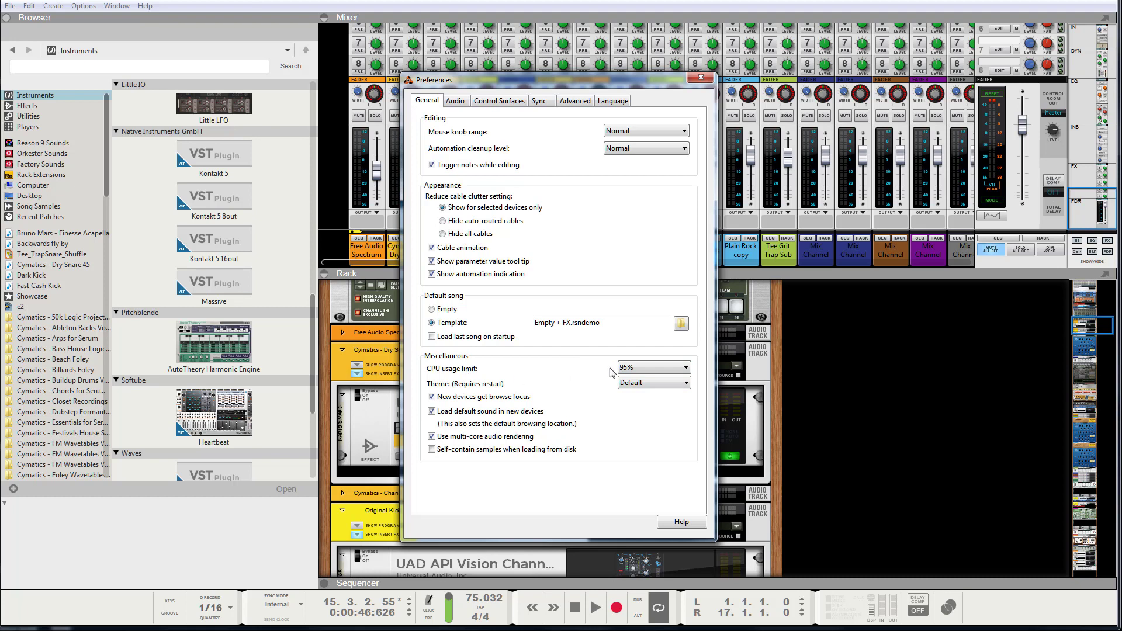
Step: Try a CPU usage limit of 80% and return the limit to 95%
left_click(624, 367)
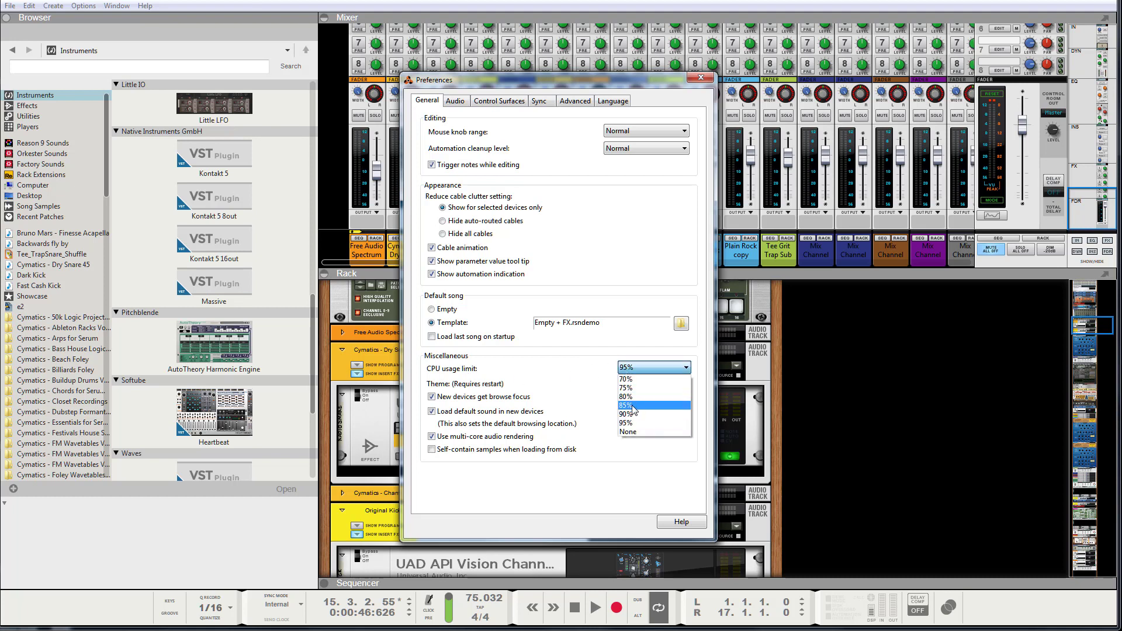
left_click(641, 399)
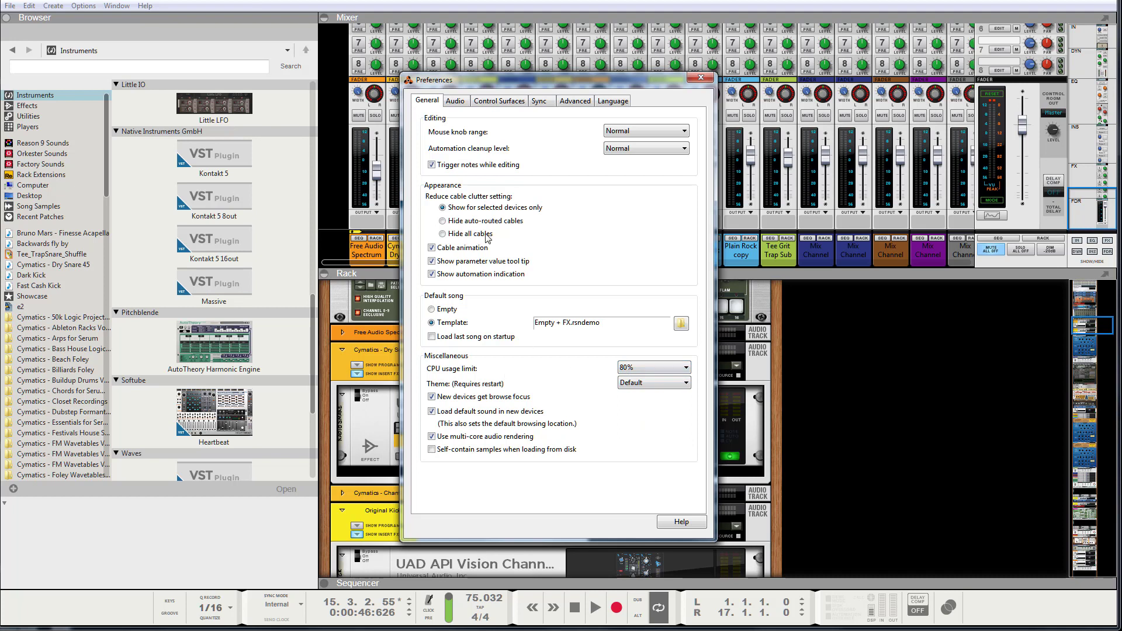
left_click(672, 368)
left_click(646, 424)
Step: Look through the Audio, Control Surfaces, Sync, Advanced and Language preferences, return to General and close the preferences
left_click(456, 102)
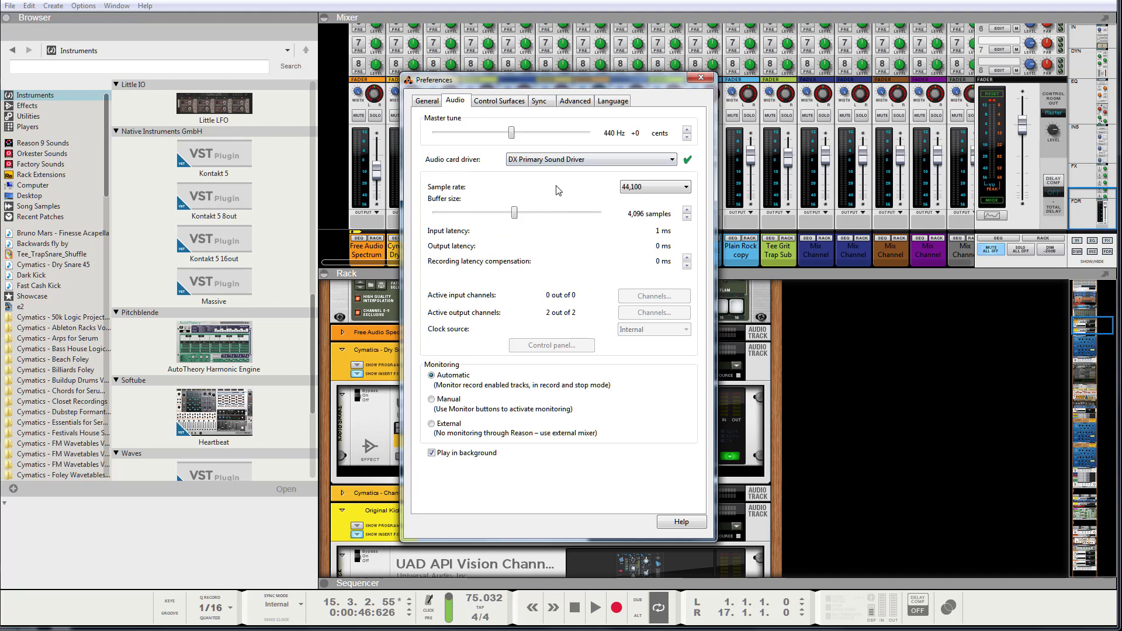
left_click(503, 100)
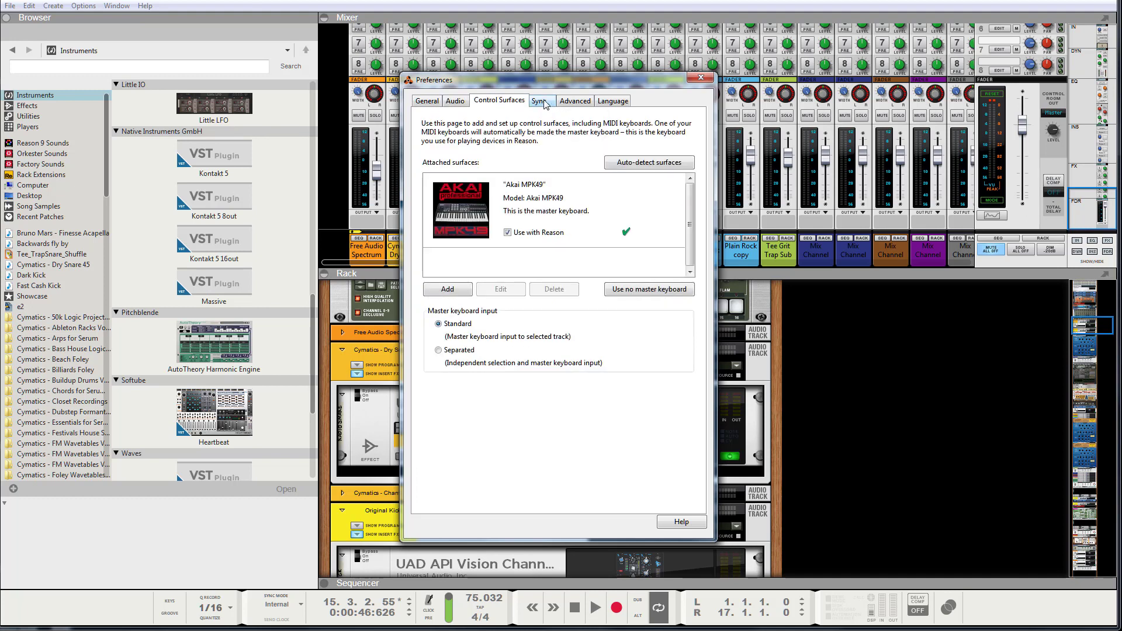
left_click(547, 103)
left_click(566, 103)
left_click(613, 102)
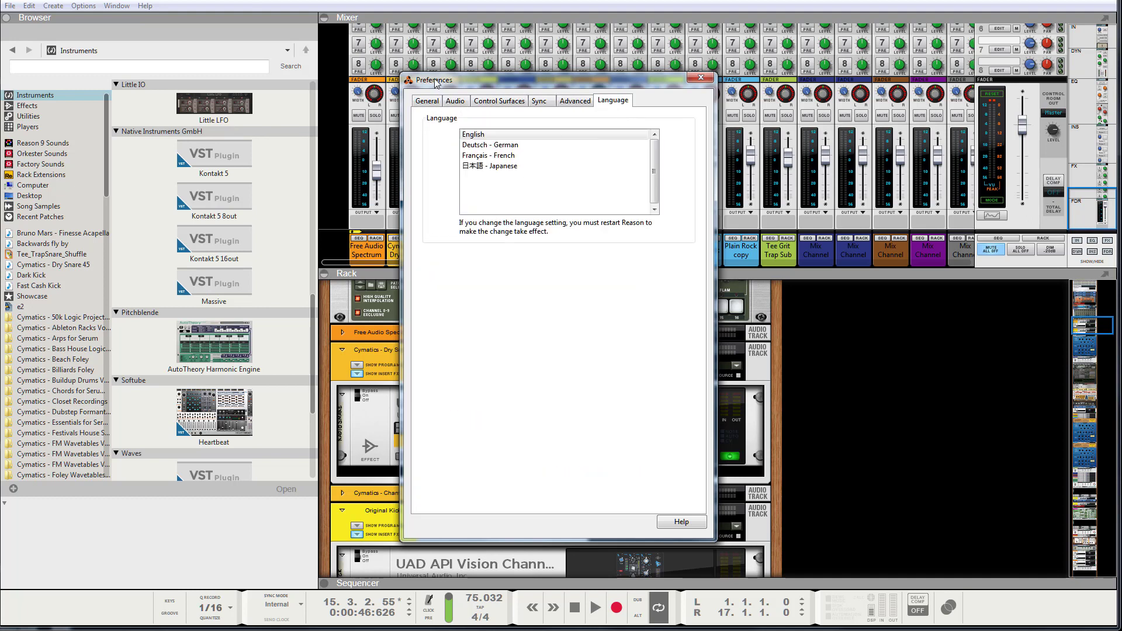
left_click(427, 101)
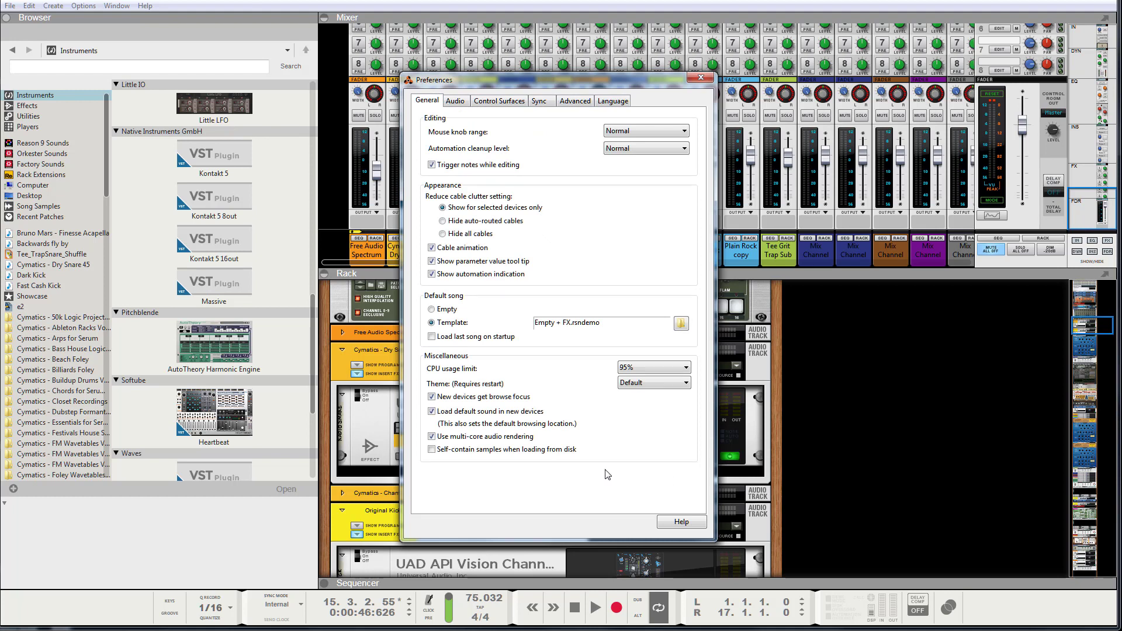
left_click(698, 77)
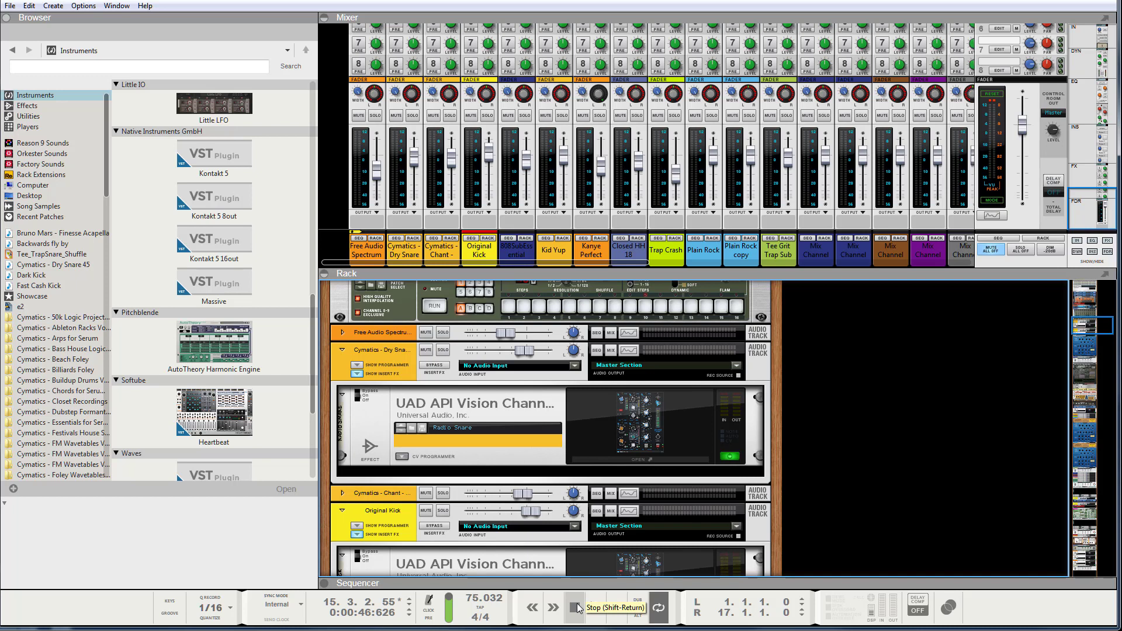
Step: Open the UAD API Vision Channel Strip on the Dry Snare track to examine its Radio Snare settings, and return to the rack
left_click(519, 395)
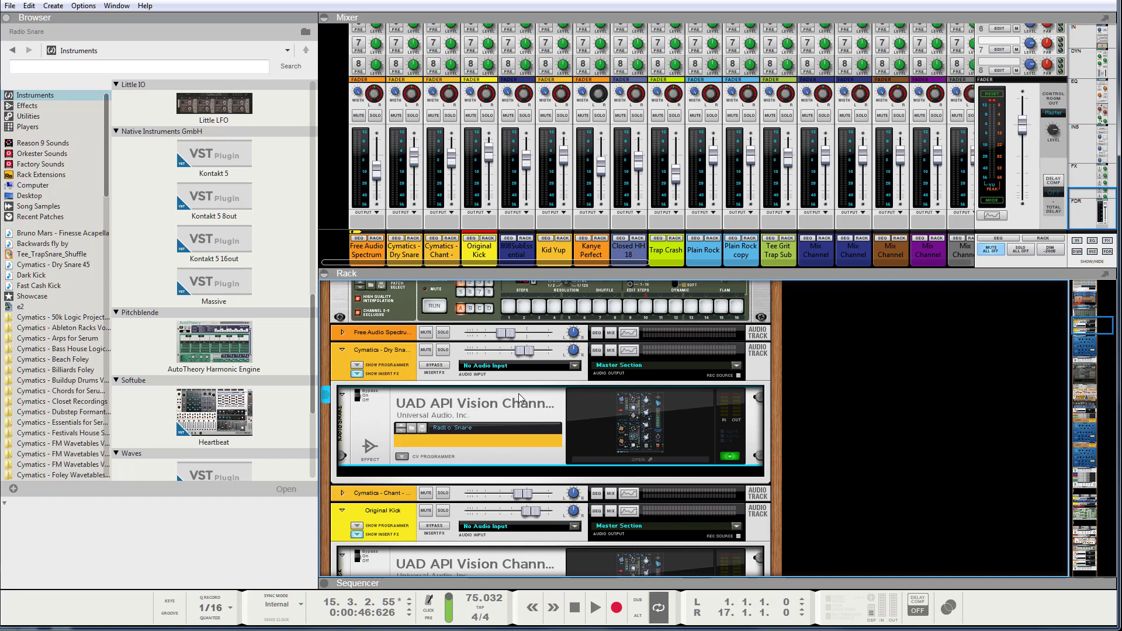
left_click(671, 426)
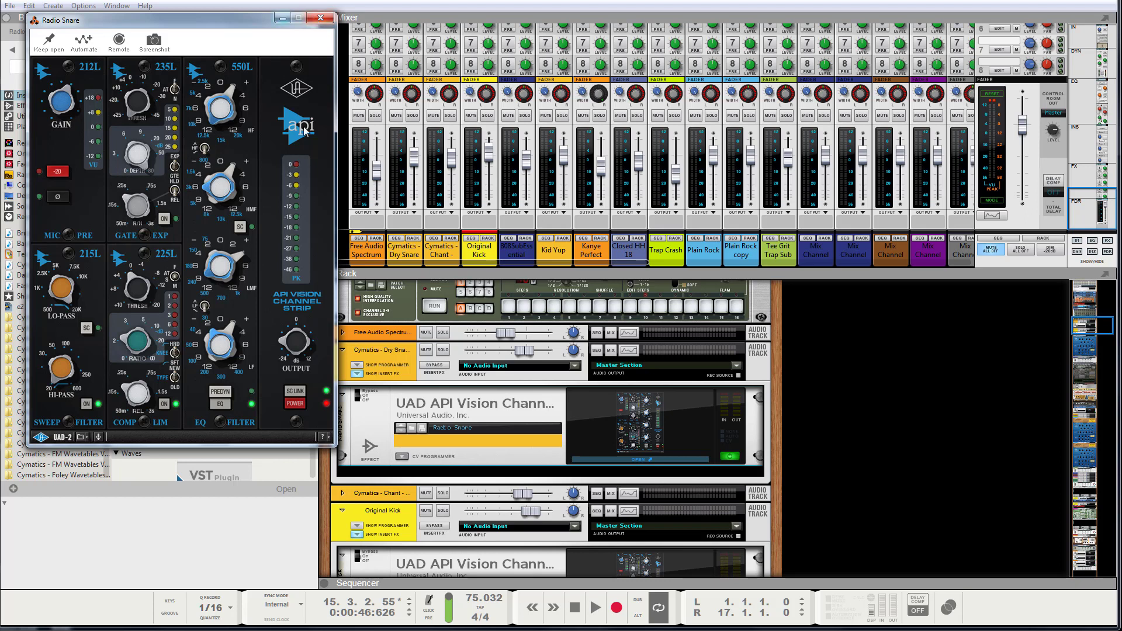
left_click(756, 348)
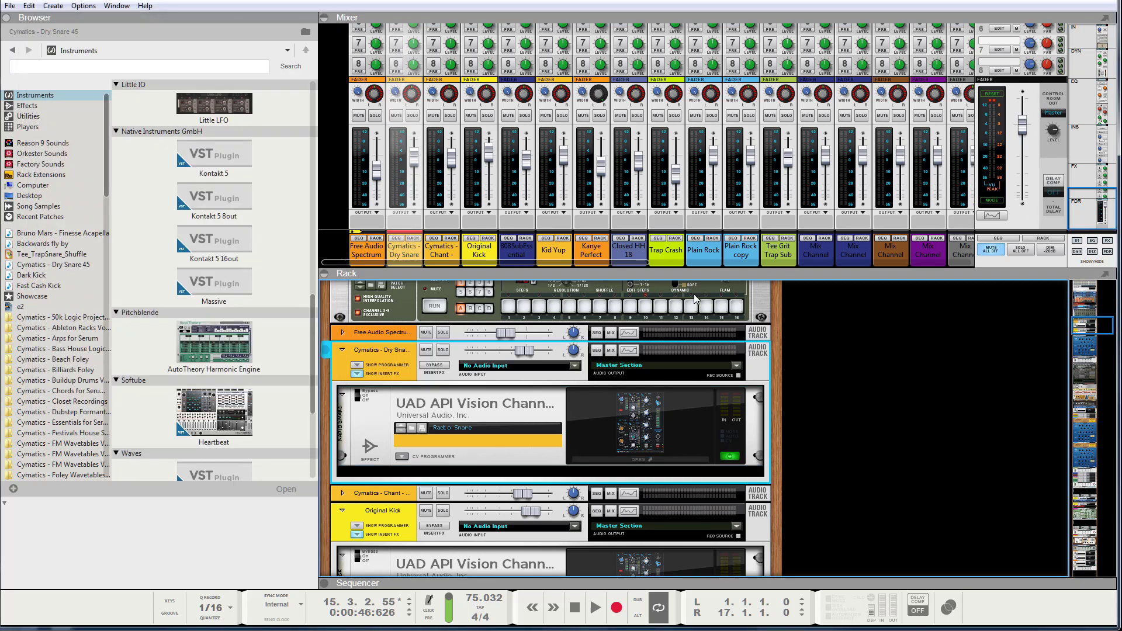
Step: Enlarge the sequencer area by reducing the rack and mixer heights so that more tracks are in view
scroll(693, 292, "down", 8)
scroll(693, 293, "down", 10)
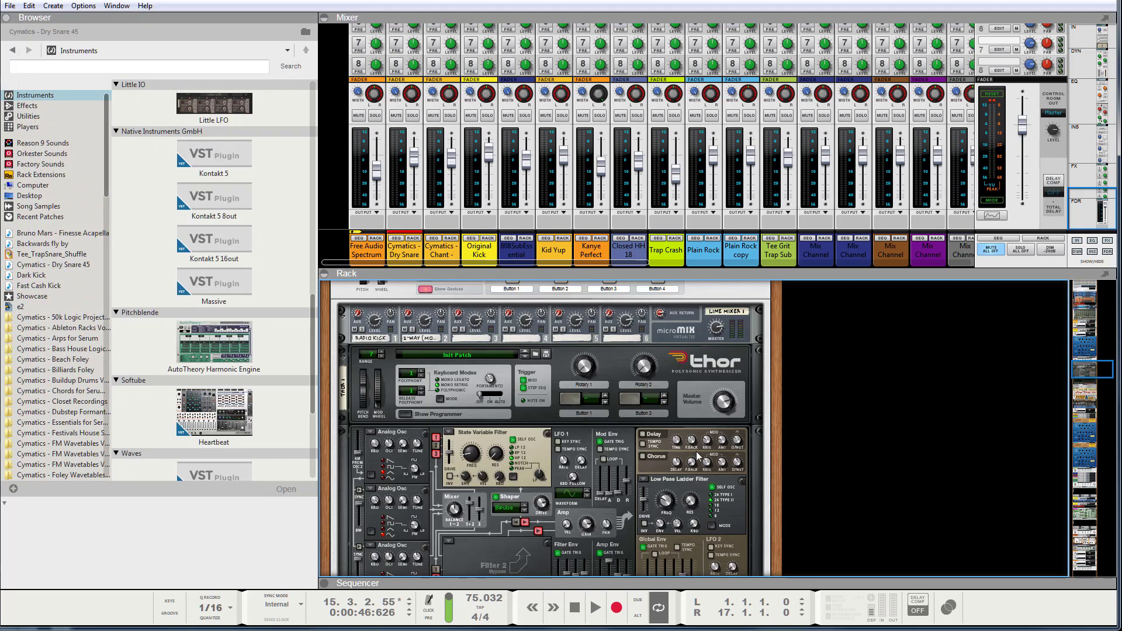
left_click_drag(704, 578, 676, 312)
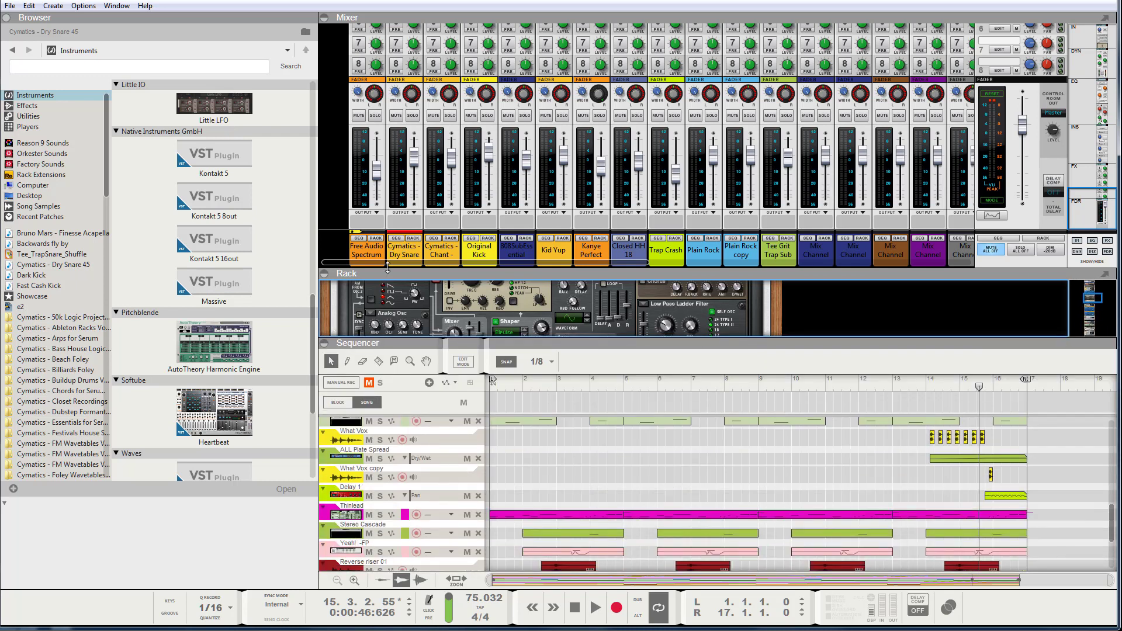
left_click_drag(404, 273, 431, 158)
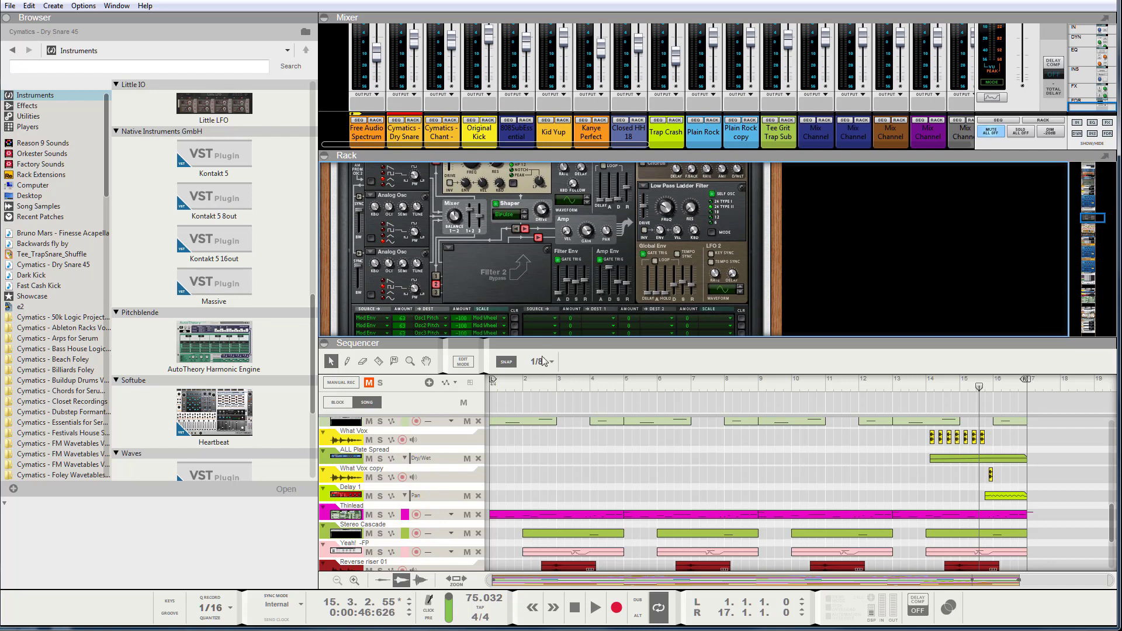
left_click_drag(547, 345, 578, 203)
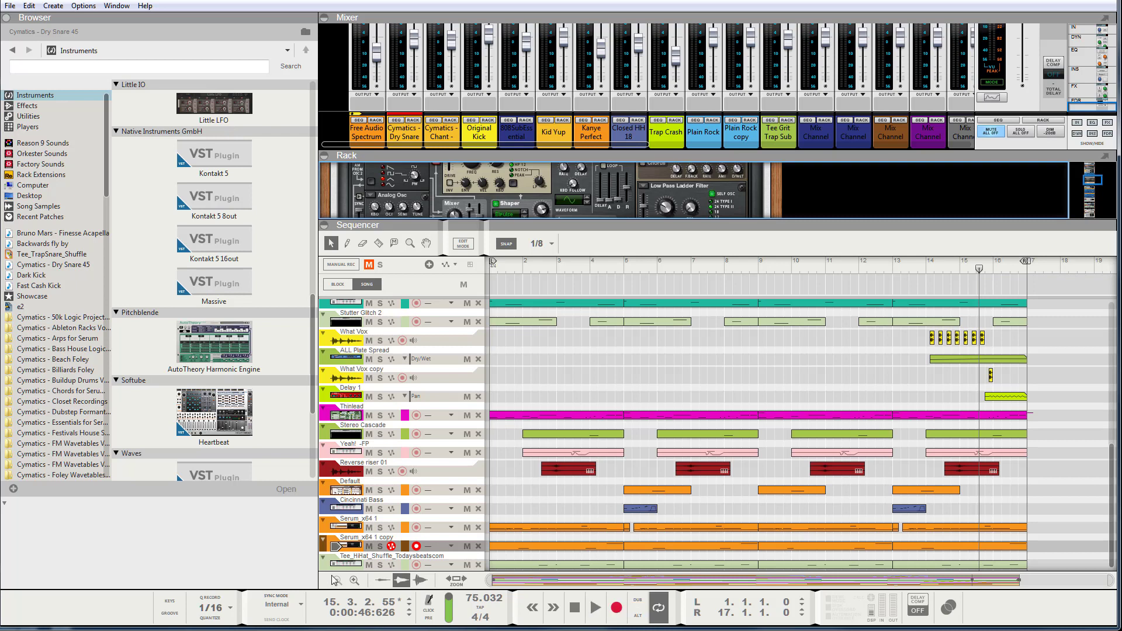
Step: Play the song from the start while examining the Serum_x64 1 instrument in its plug-in window
left_click(351, 529)
left_click(634, 199)
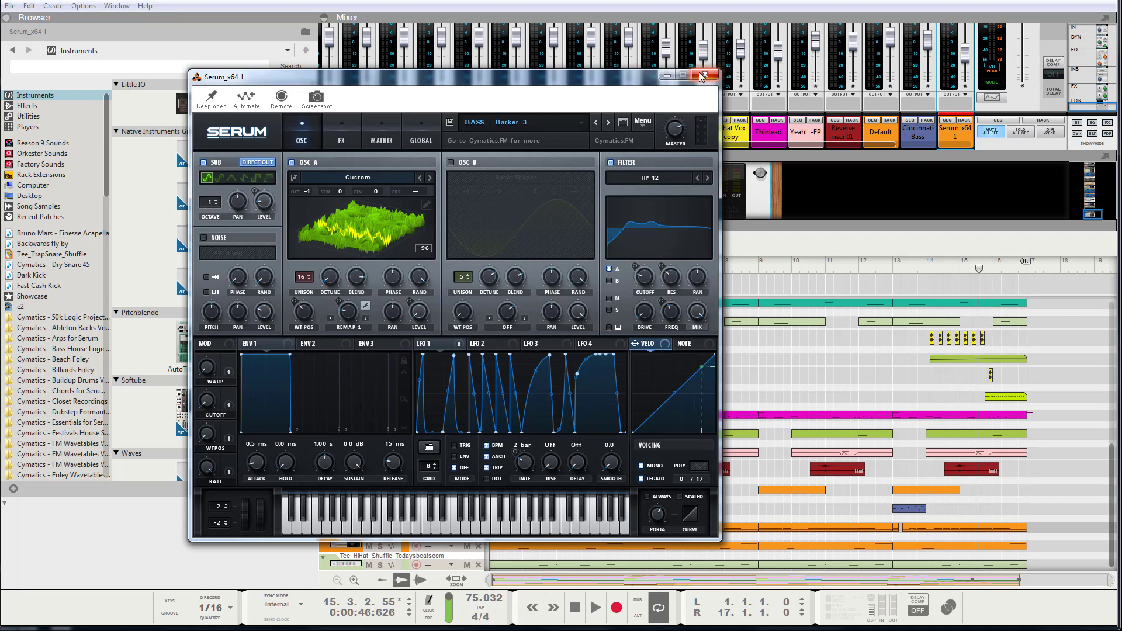
left_click(574, 612)
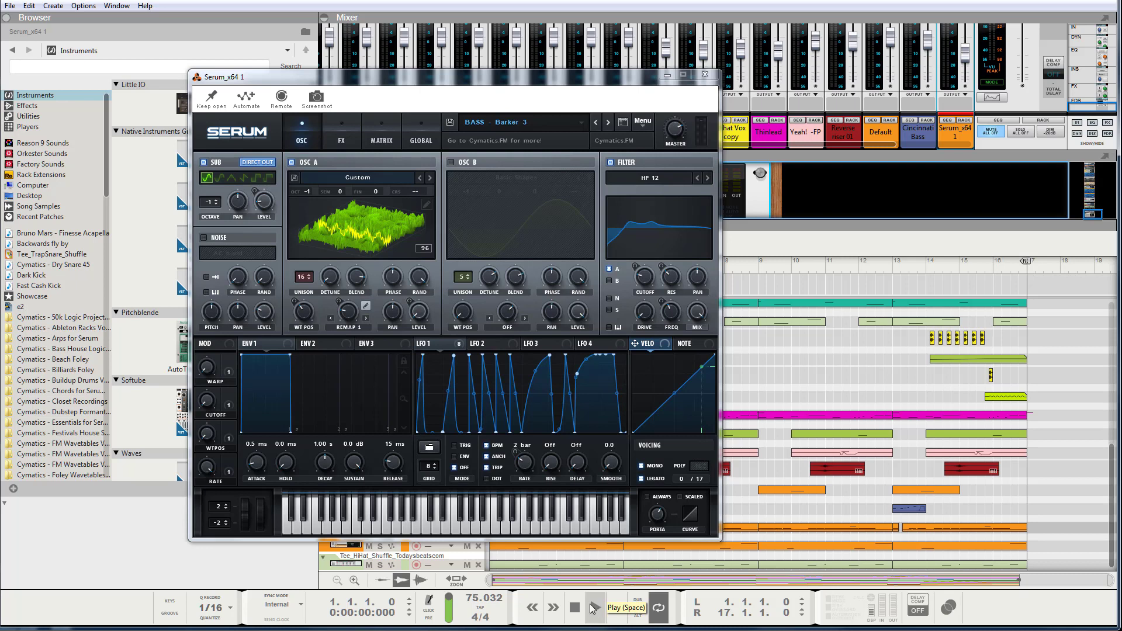
left_click(575, 610)
left_click(598, 609)
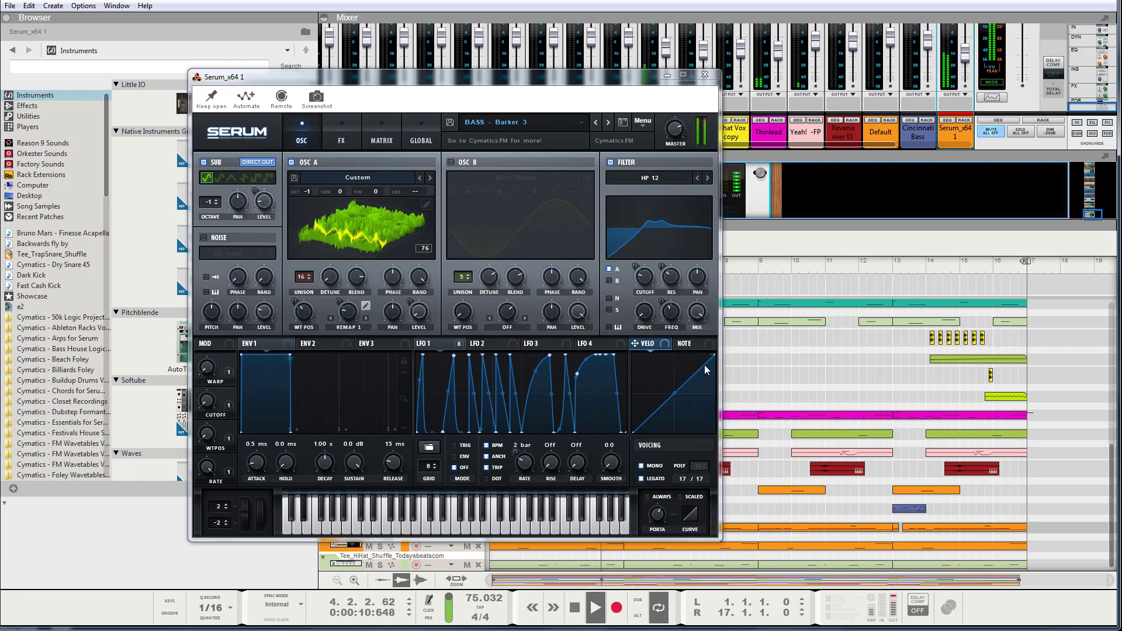
left_click(706, 77)
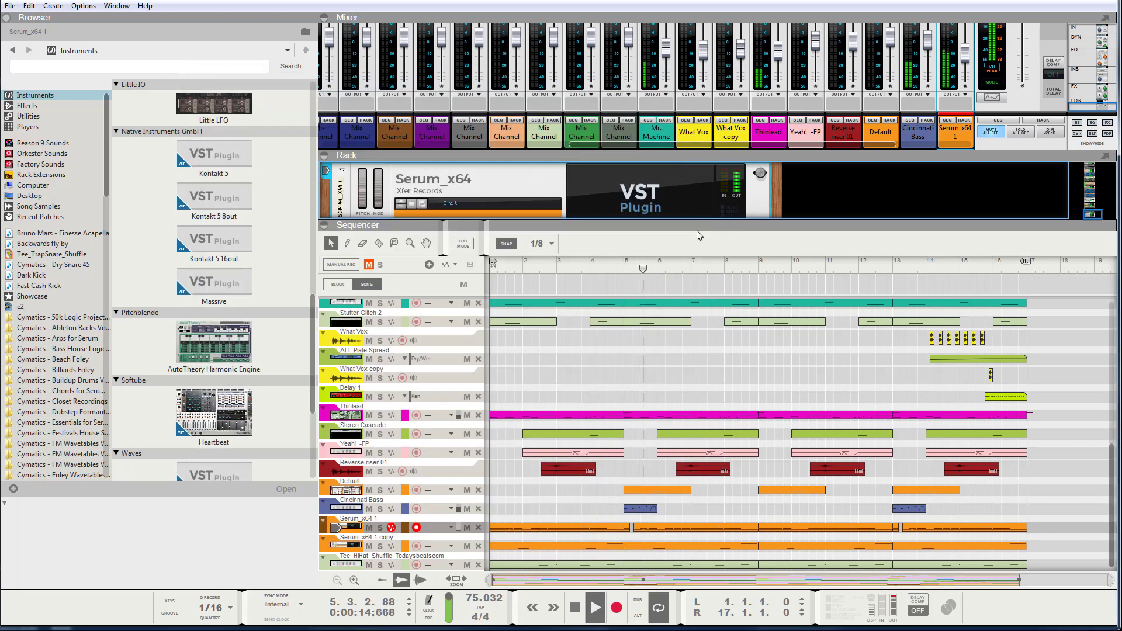
Step: Collapse the rack and enlarge the mixer so that the sends and channel faders are in view during playback
left_click_drag(697, 224, 693, 77)
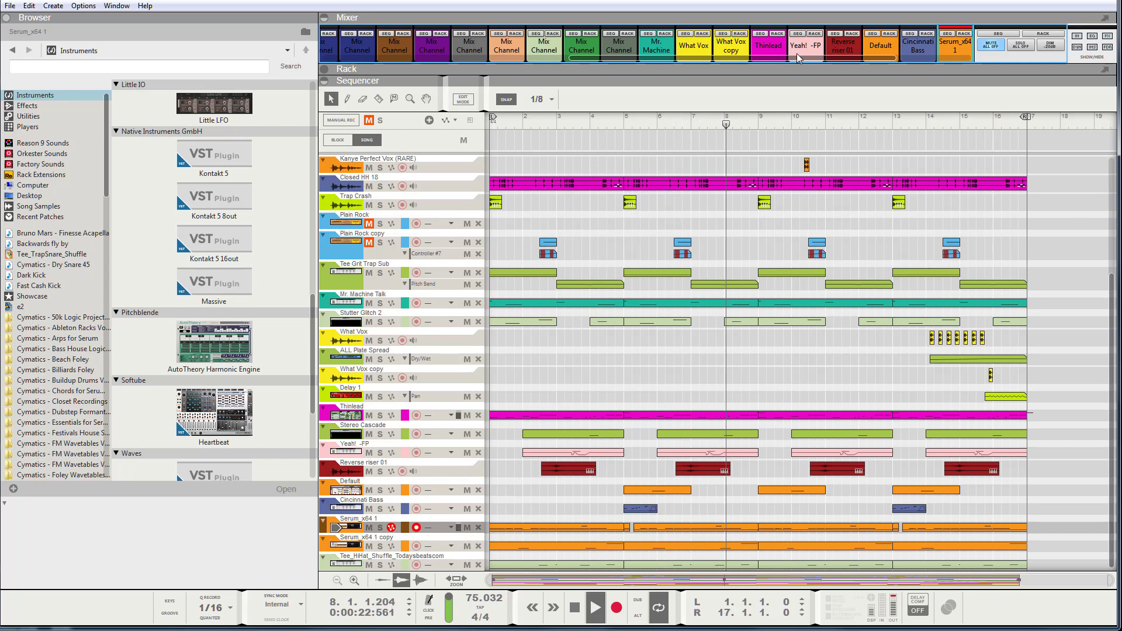
left_click_drag(800, 63, 789, 431)
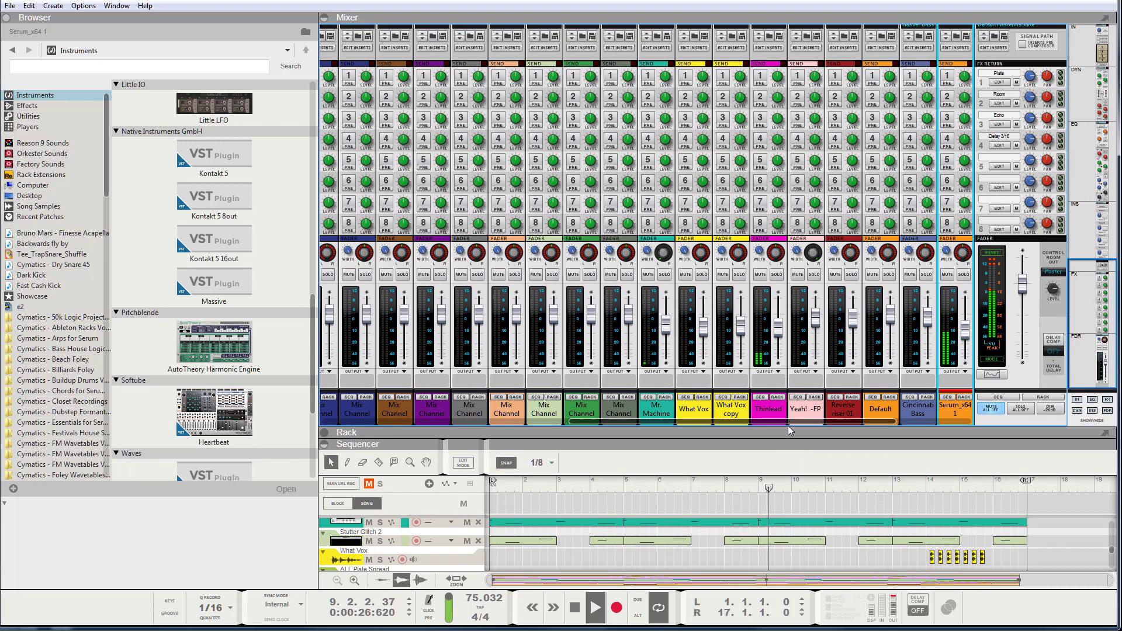